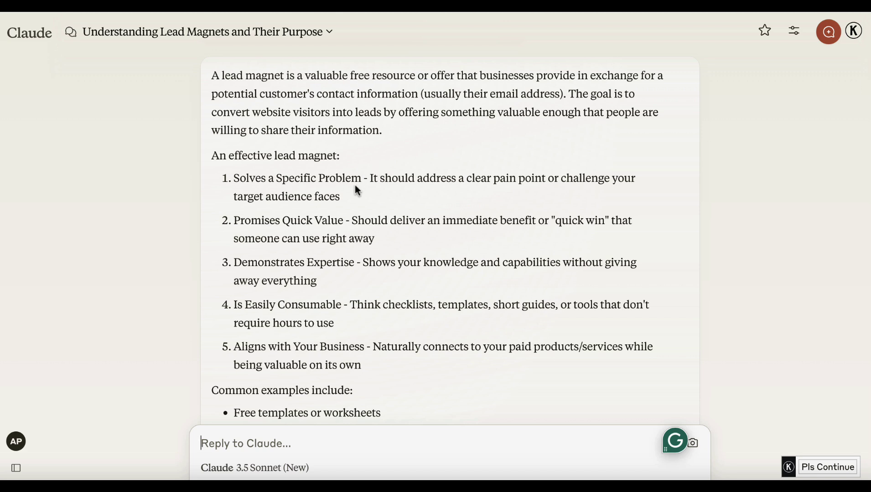
Highlight the lead magnet qualities: Quick Value, Expertise, Easily Consumable, Business Alignment.
drag(363, 178, 233, 177)
click(341, 218)
drag(343, 220, 233, 220)
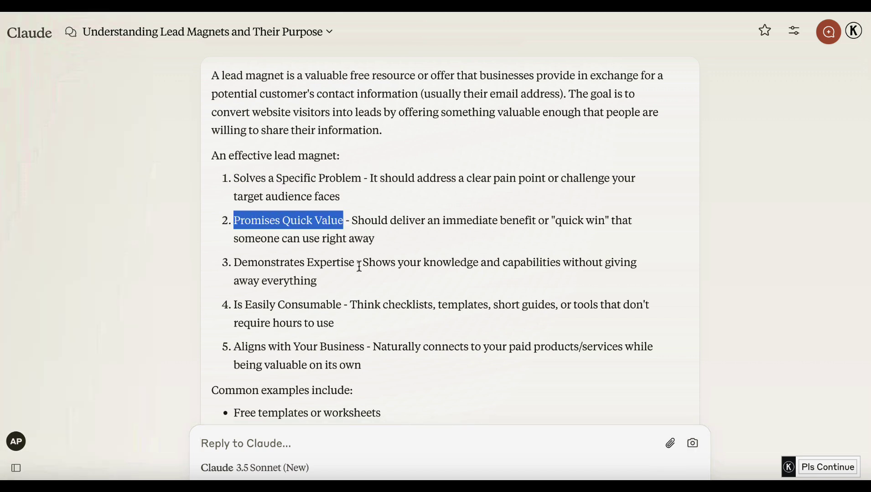
drag(355, 263, 227, 264)
drag(342, 305, 228, 306)
drag(366, 346, 233, 345)
scroll(422, 363, down, 1)
scroll(421, 364, down, 2)
scroll(421, 362, down, 1)
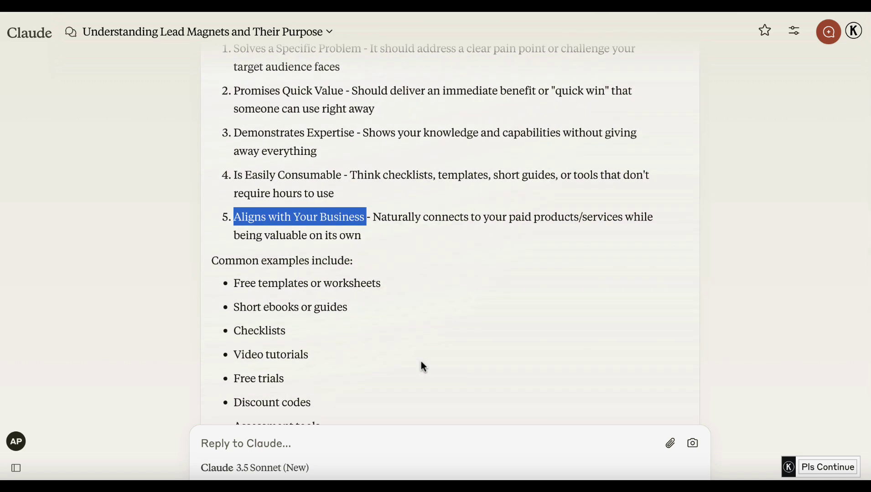
scroll(421, 367, down, 1)
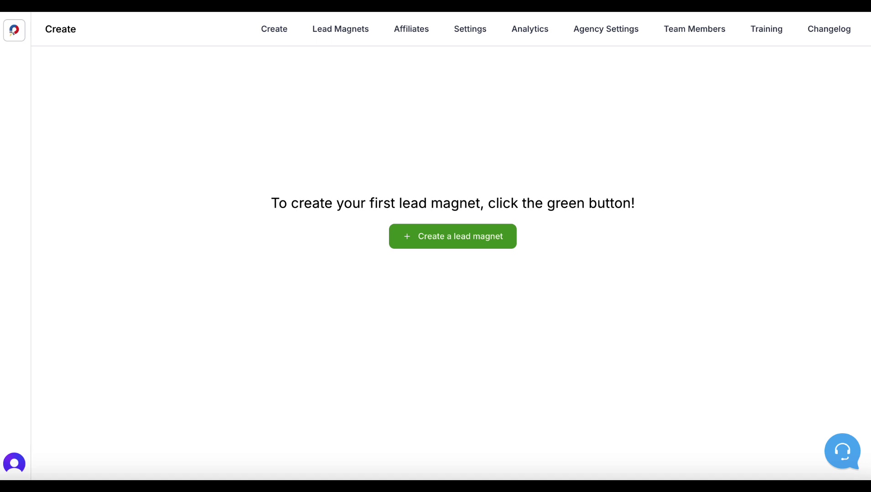
Start a new lead magnet and create an 'Intermittent Fasting' category from its name.
click(429, 240)
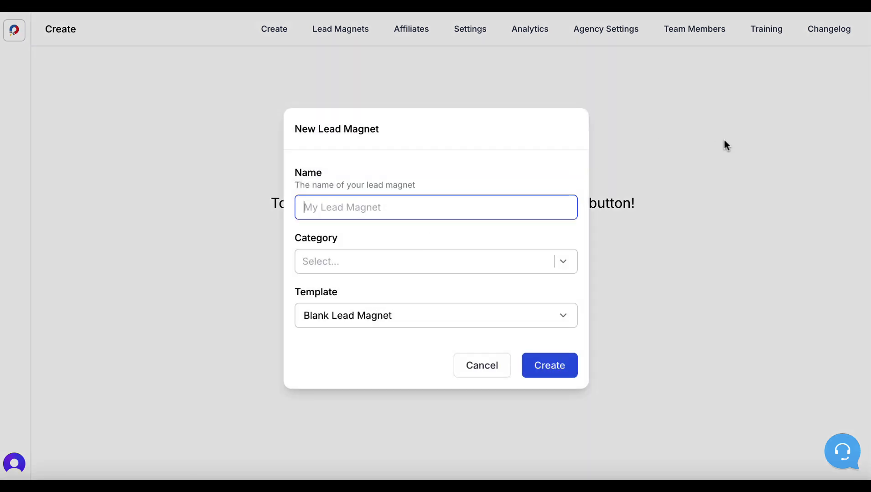
text(How to Incorporate Intermittent Fasting Into Your Lifestyle)
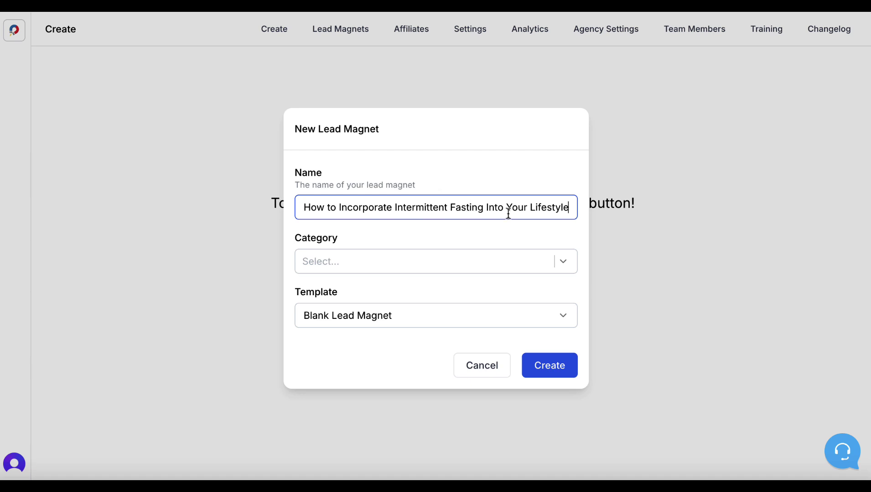
click(482, 211)
drag(482, 211, 394, 211)
key(ctrl+c)
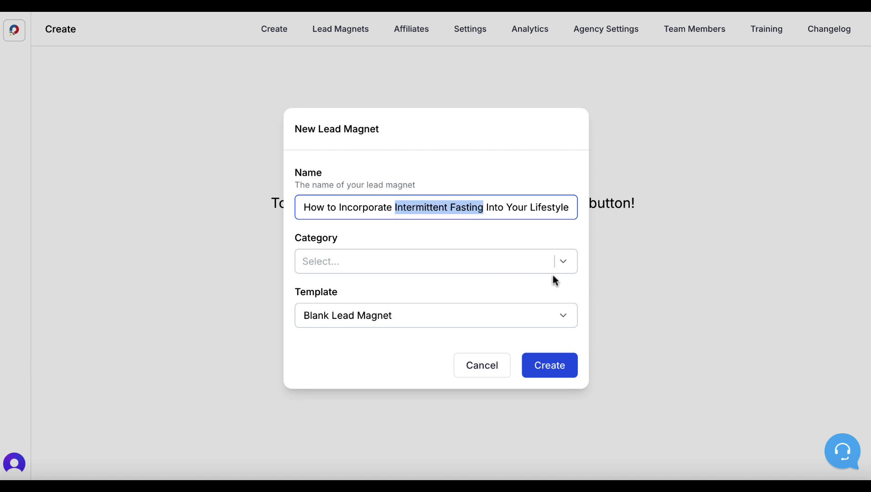
click(562, 261)
key(ctrl+v)
click(381, 291)
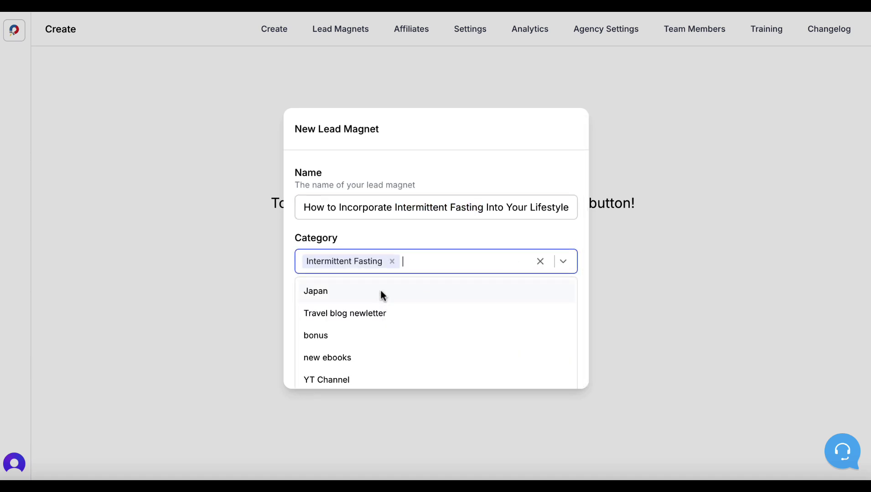
click(446, 232)
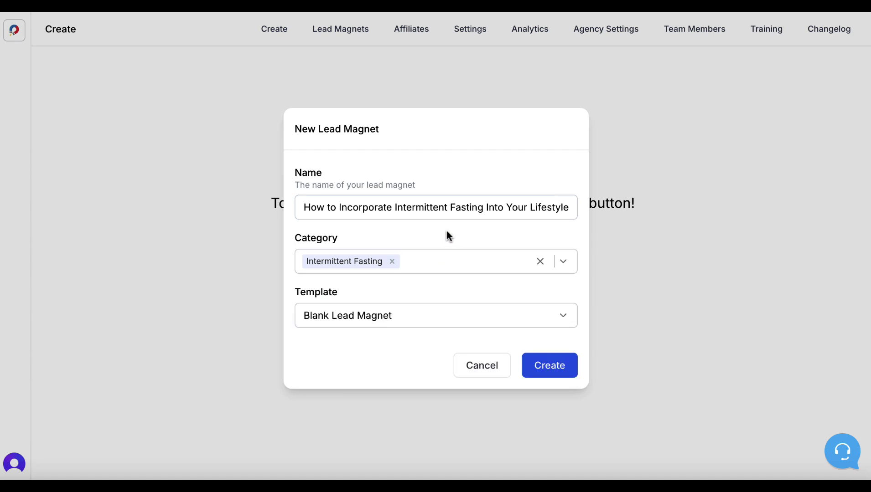
Choose the eBook Creator template, reuse the title as the prompt, and create it.
click(432, 316)
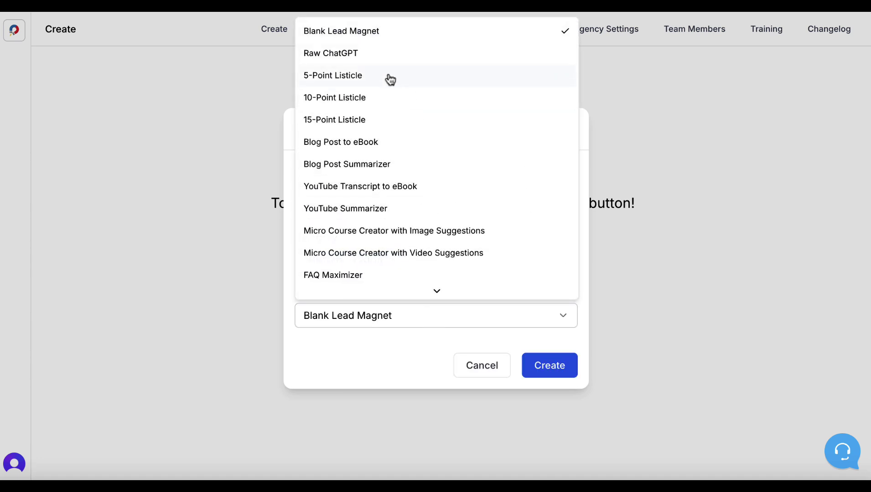
scroll(383, 190, down, 1)
scroll(383, 193, up, 2)
scroll(383, 193, down, 1)
scroll(399, 235, down, 1)
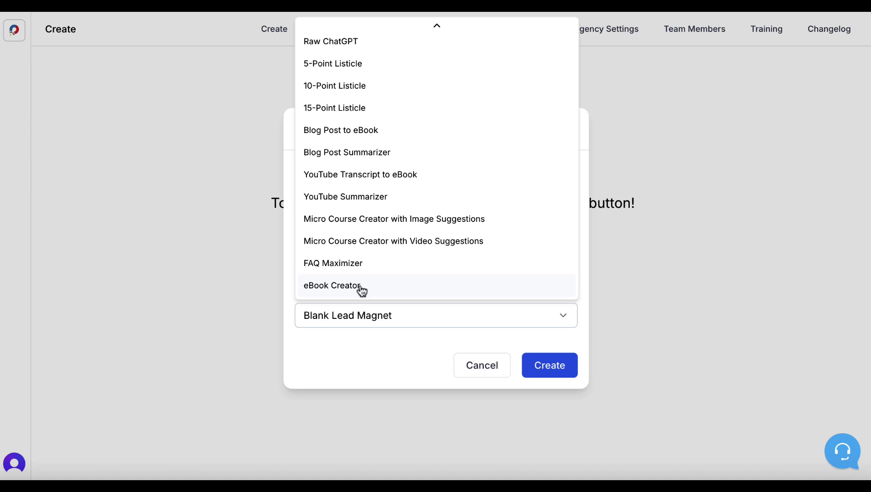
click(361, 290)
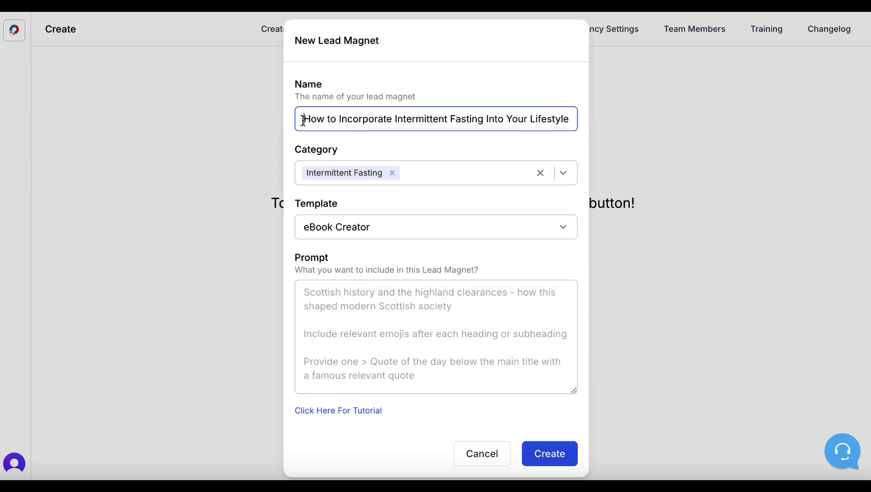
drag(299, 119, 577, 121)
key(ctrl+c)
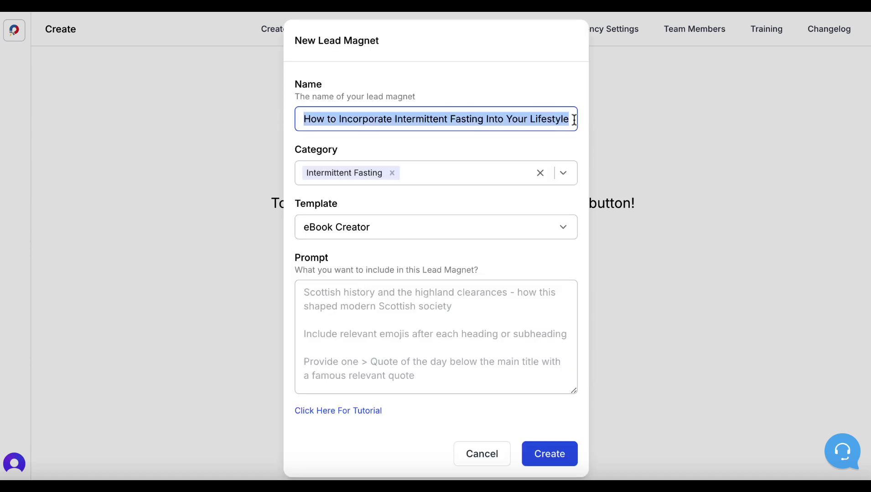
click(404, 306)
key(ctrl+v)
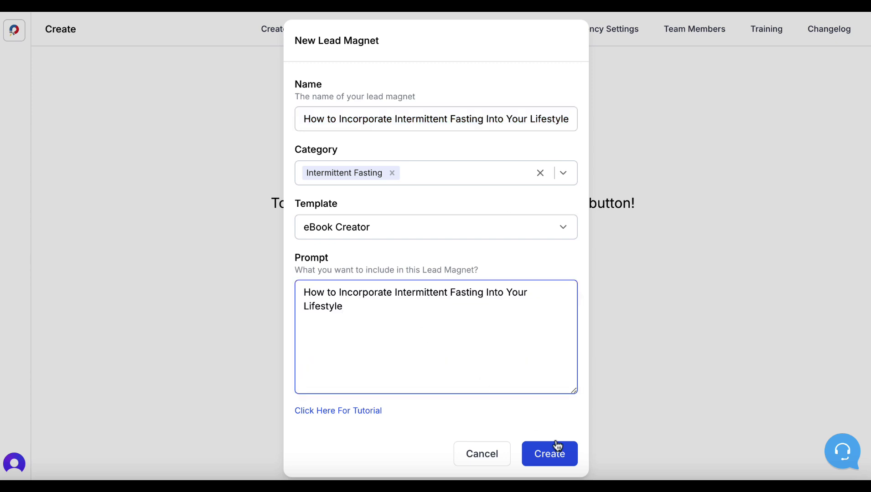
click(556, 454)
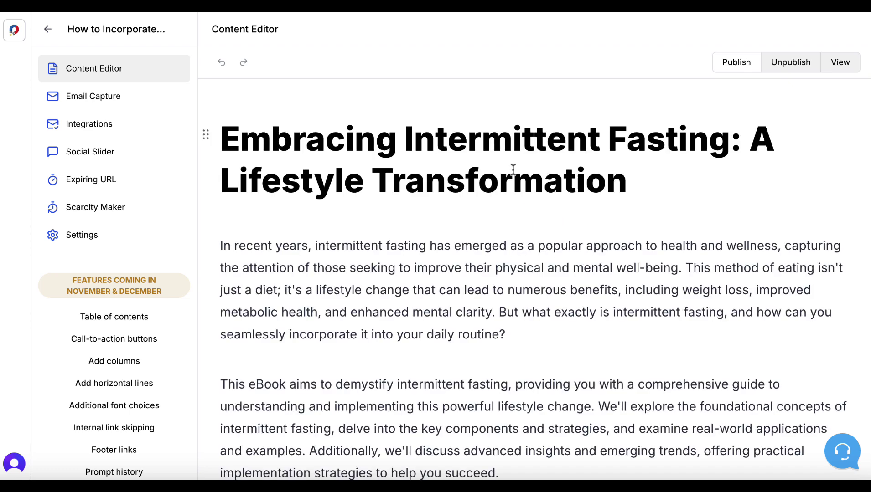
Center the eBook title, keeping its font size at 48px.
drag(639, 183, 219, 149)
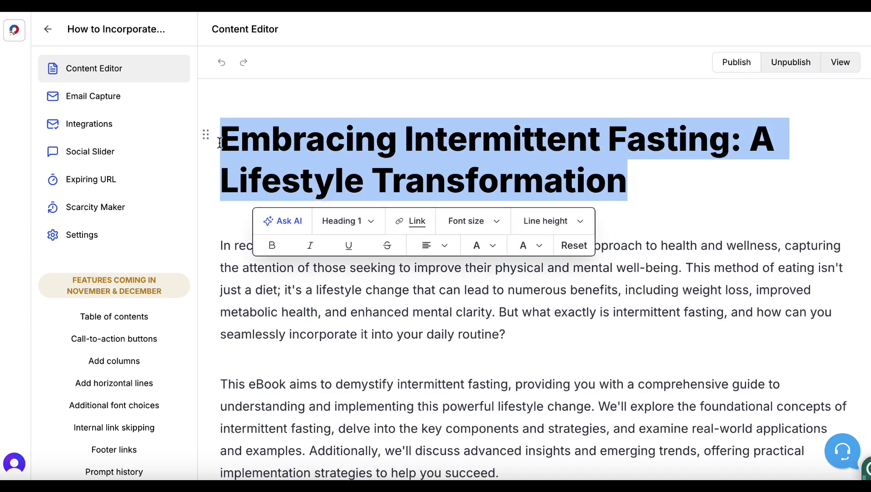
click(425, 249)
click(469, 276)
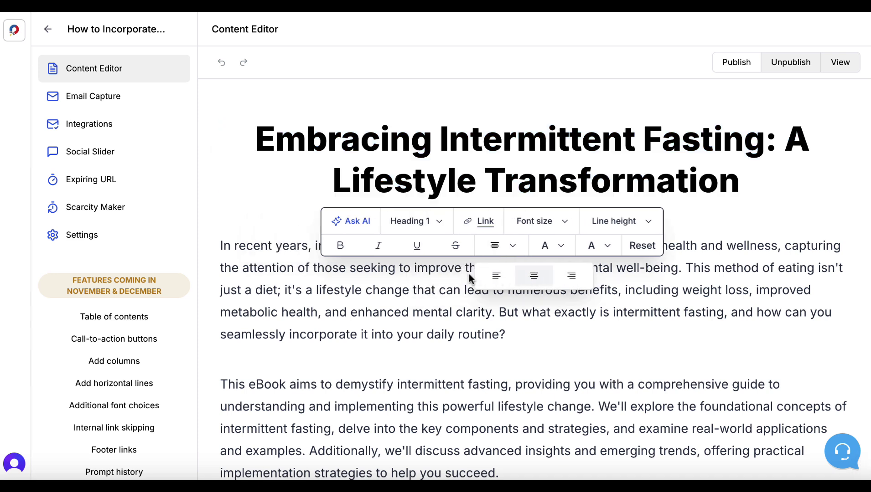
click(573, 219)
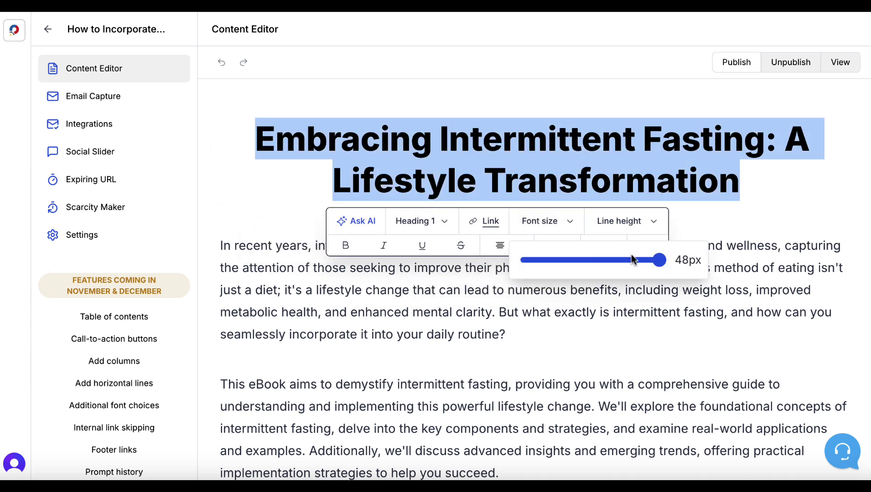
mouse_move(660, 262)
mouse_down()
mouse_move(643, 260)
mouse_move(674, 263)
mouse_up()
click(742, 201)
click(703, 311)
scroll(705, 315, down, 1)
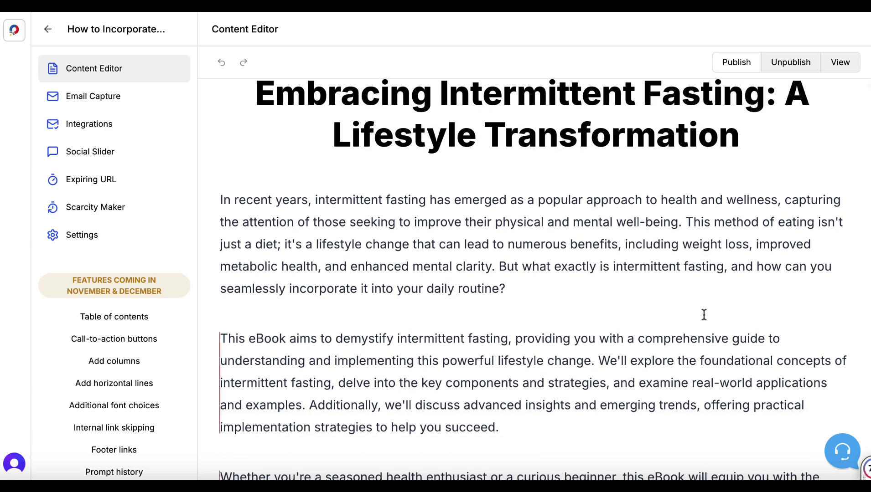
mouse_move(515, 288)
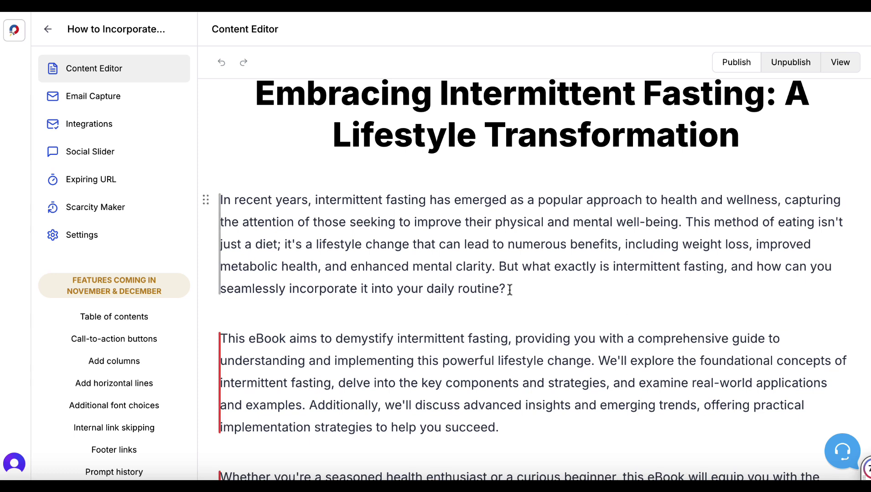
Replace the opening paragraph with the AI's 'Make longer' version.
drag(506, 288, 223, 201)
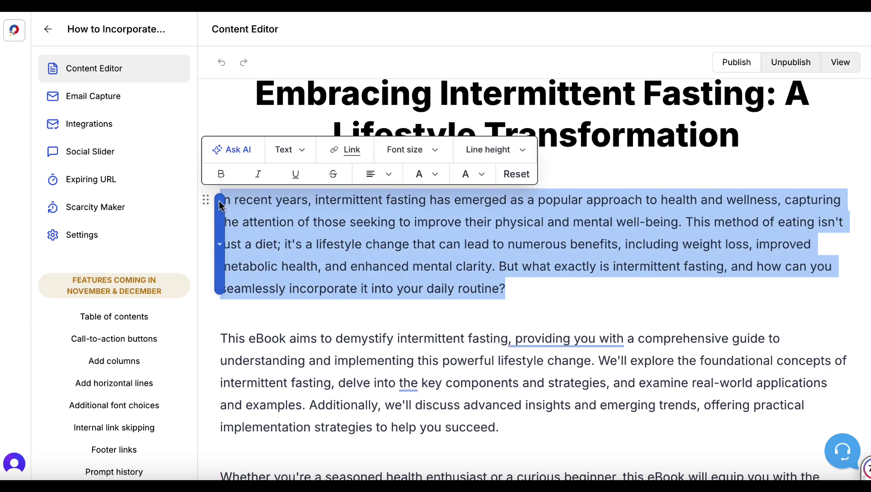
click(224, 154)
click(218, 154)
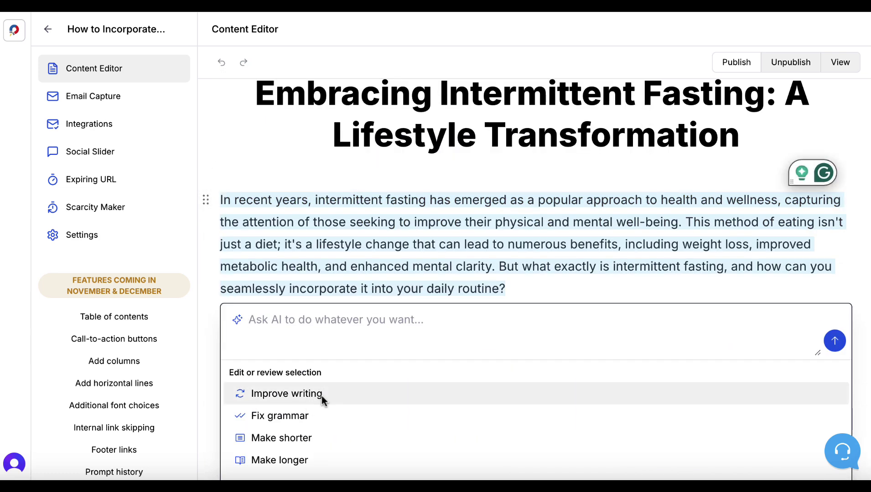
scroll(316, 415, down, 1)
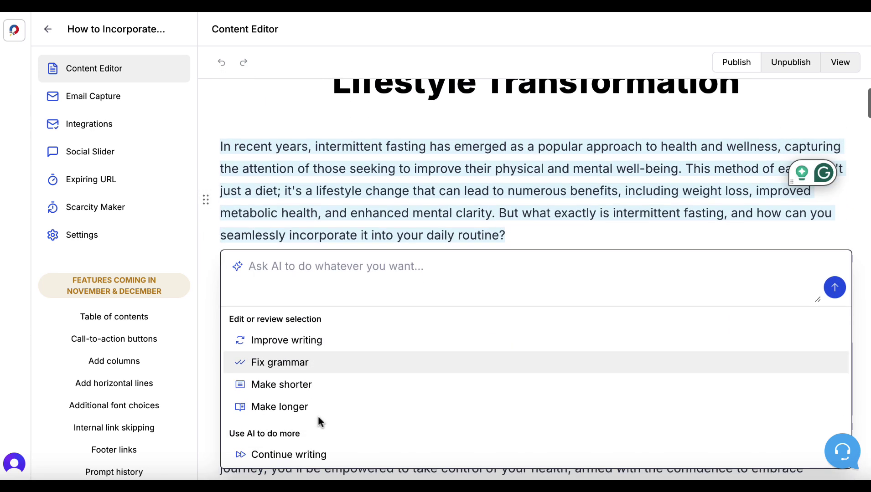
click(286, 406)
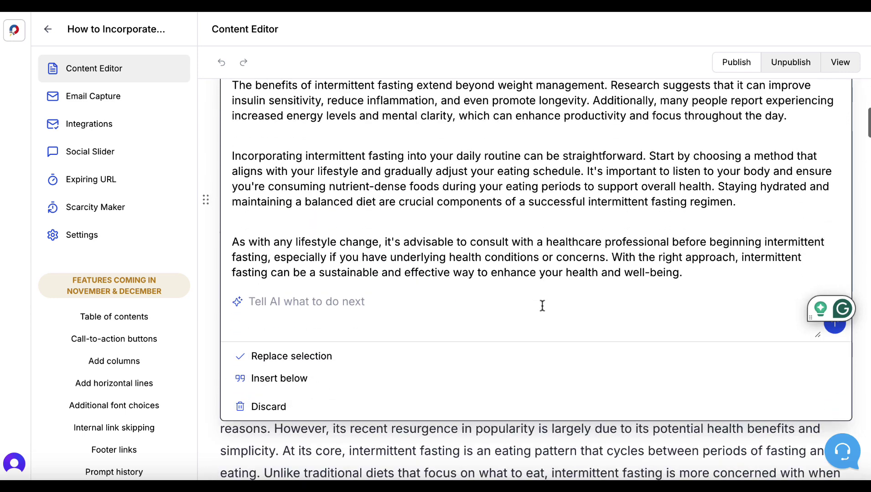
click(259, 357)
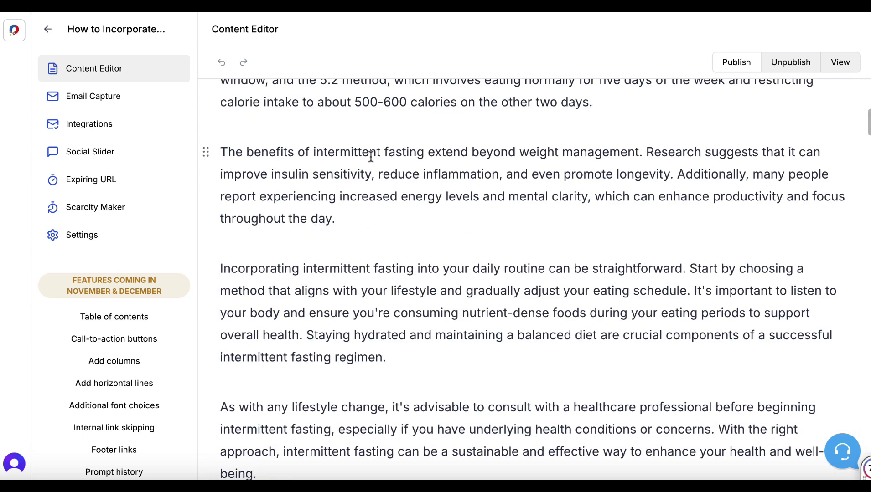
scroll(366, 168, up, 5)
scroll(367, 167, up, 3)
mouse_move(390, 349)
scroll(389, 348, down, 2)
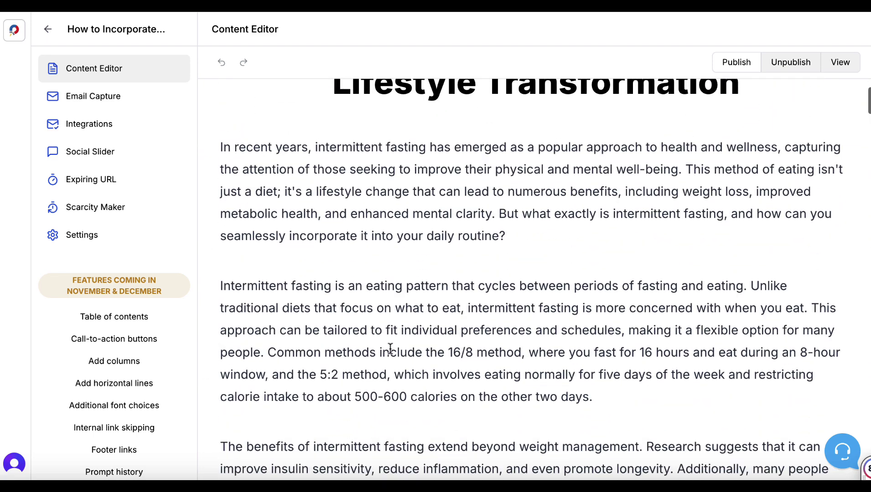
click(519, 243)
key(Return)
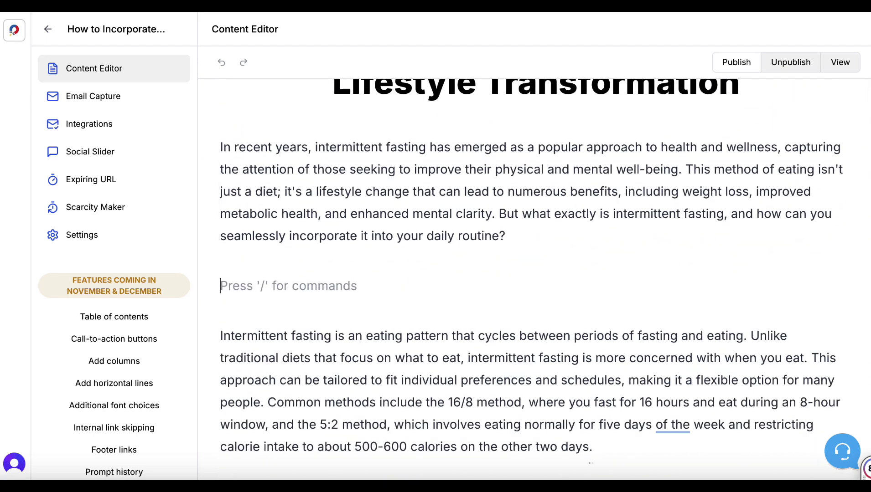
text(/)
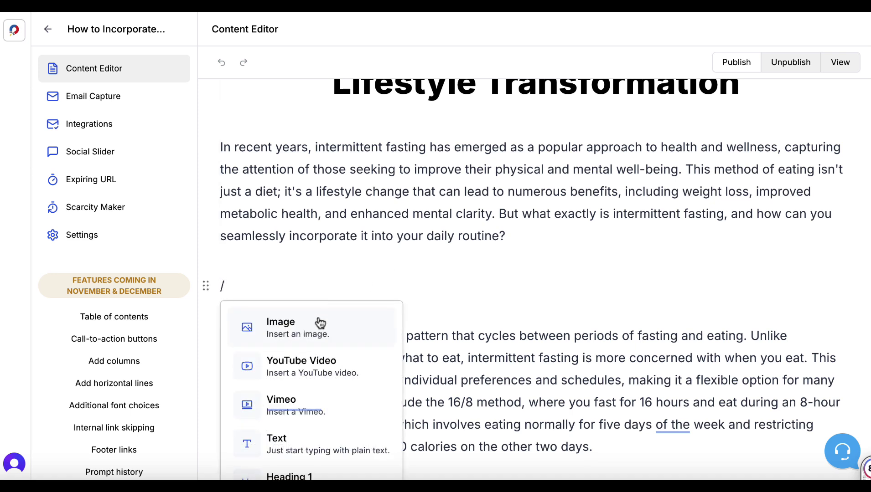
scroll(320, 358, down, 1)
scroll(312, 379, down, 1)
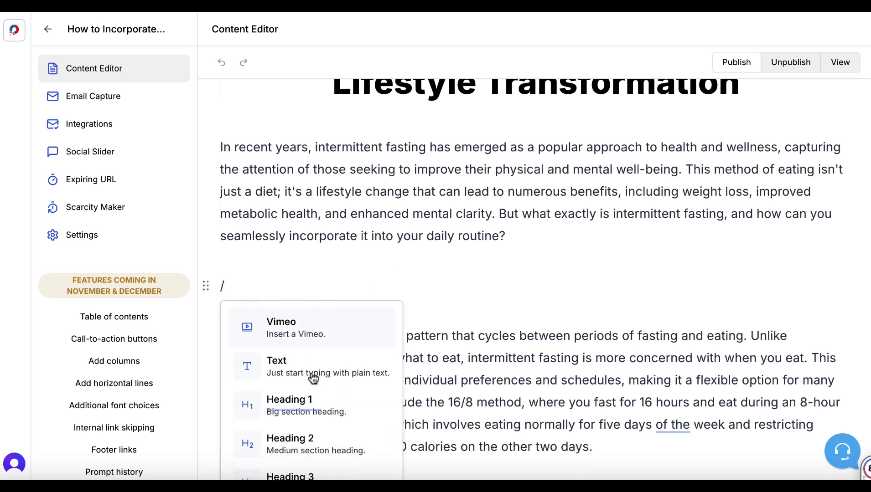
scroll(312, 379, down, 2)
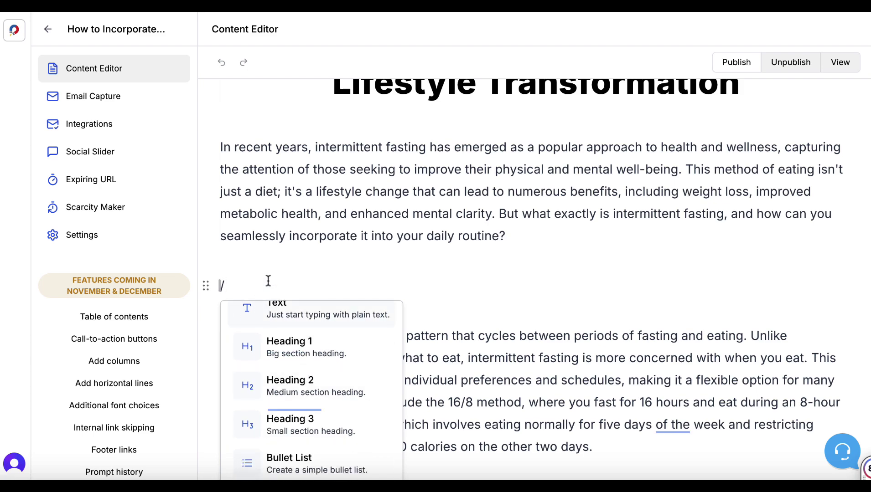
key(BackSpace)
key(BackSpace)
scroll(481, 235, up, 3)
scroll(481, 235, down, 2)
scroll(481, 235, down, 3)
scroll(481, 235, down, 4)
scroll(481, 235, down, 4)
scroll(480, 235, down, 2)
scroll(481, 235, down, 3)
scroll(481, 235, down, 3)
scroll(481, 236, down, 3)
scroll(481, 235, down, 2)
scroll(480, 236, down, 3)
scroll(480, 235, down, 3)
scroll(481, 235, down, 3)
scroll(481, 236, down, 3)
scroll(481, 235, down, 2)
scroll(481, 236, down, 1)
scroll(481, 235, up, 1)
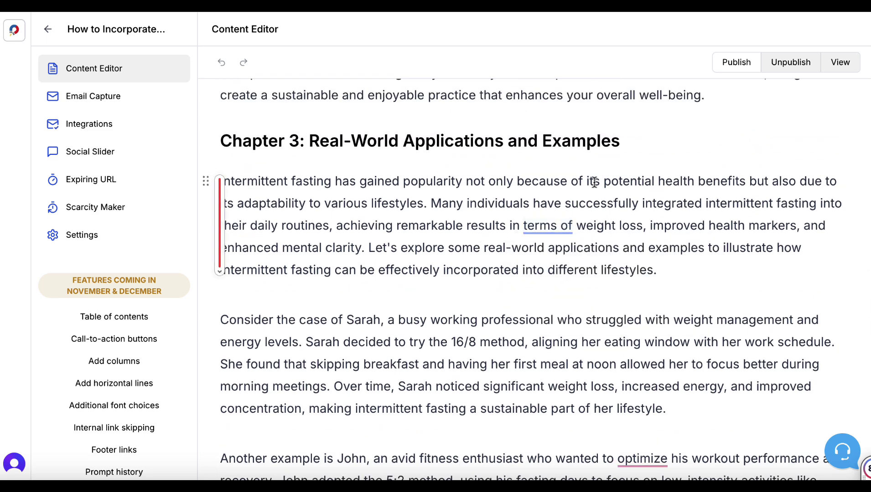
click(643, 226)
drag(642, 226, 577, 225)
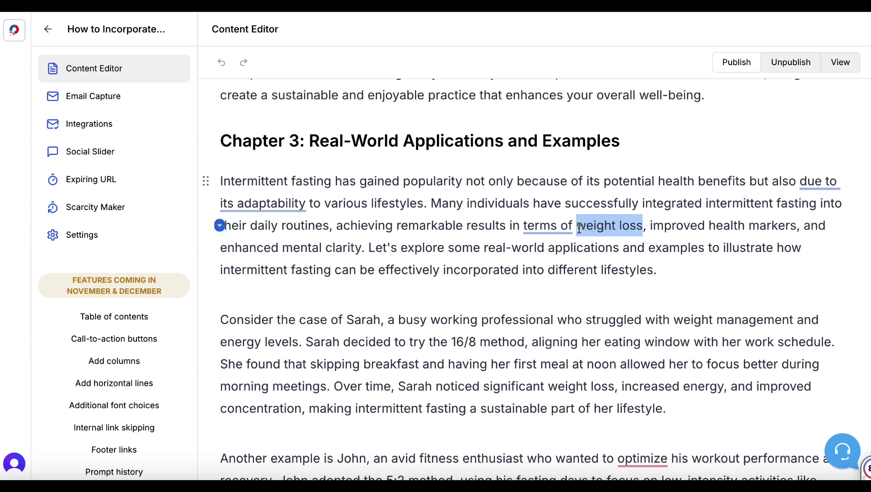
click(580, 175)
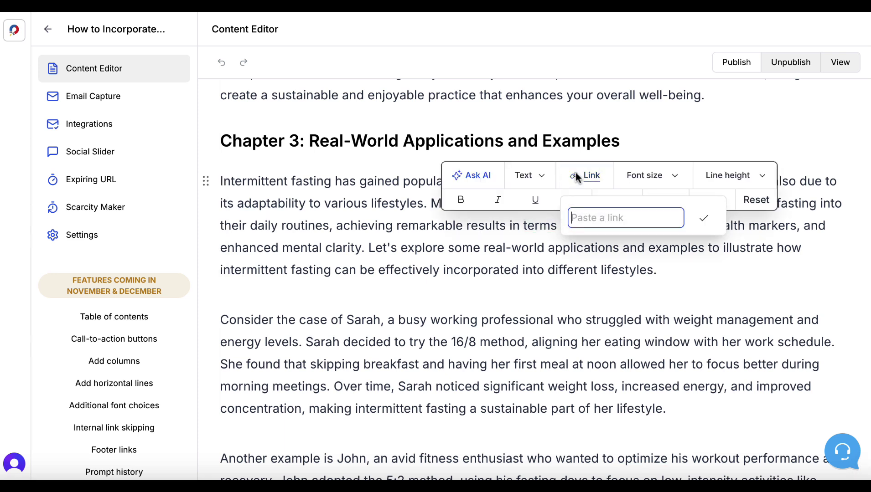
click(704, 217)
click(566, 270)
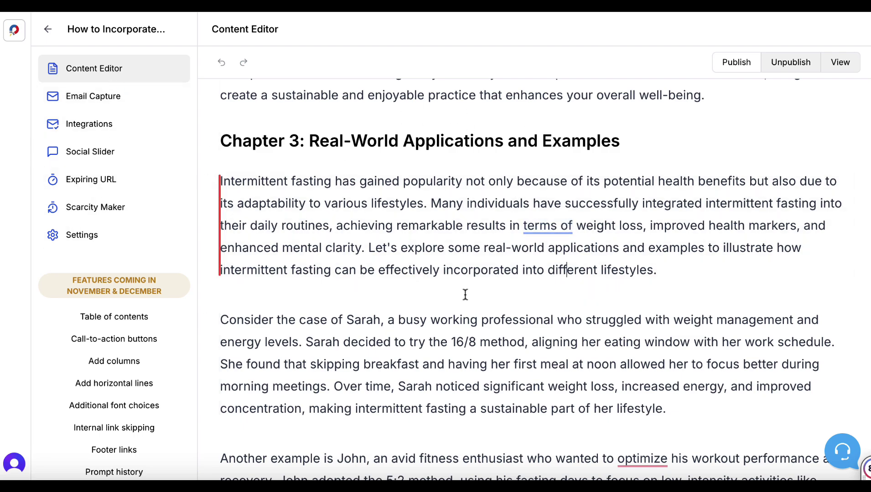
scroll(360, 229, up, 10)
scroll(360, 230, up, 10)
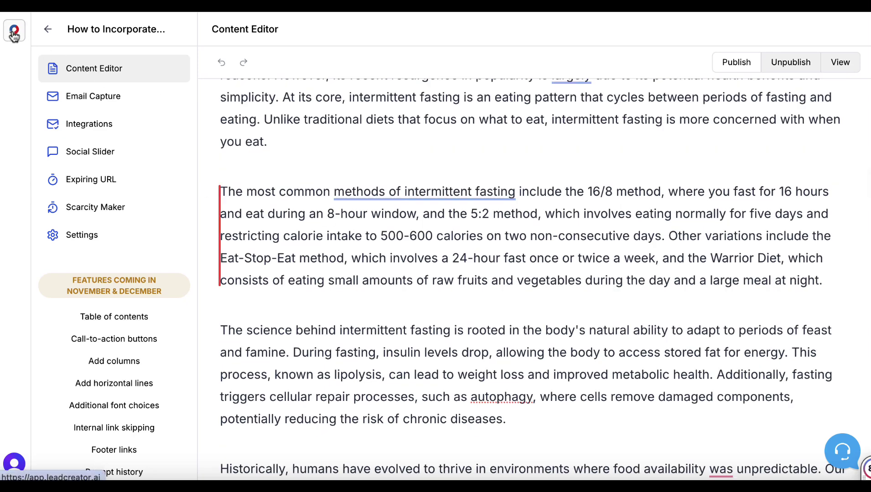
Start another new lead magnet filed under the Intermittent Fasting category.
click(13, 35)
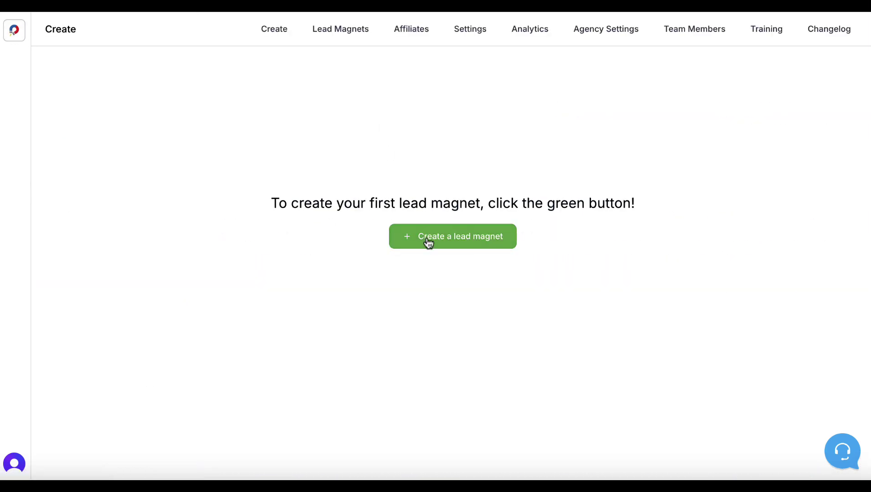
click(429, 243)
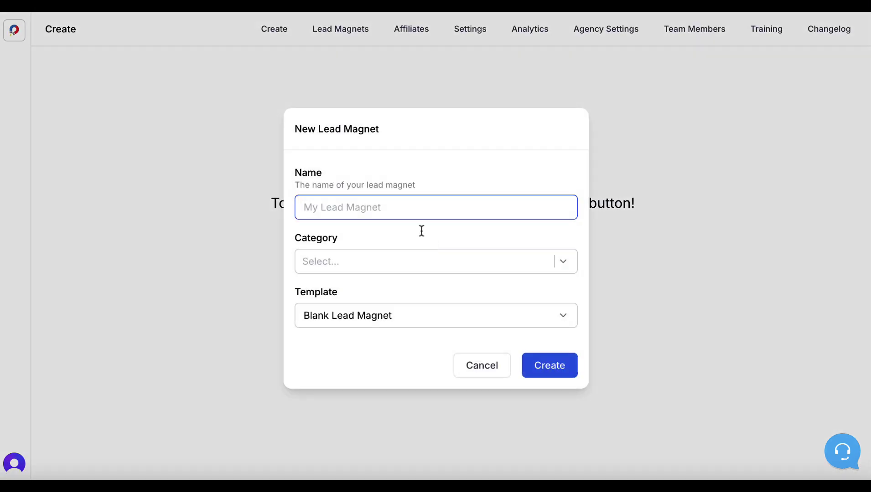
text(How to Incorporate Intermittent Fasting Into Your Lifestyle)
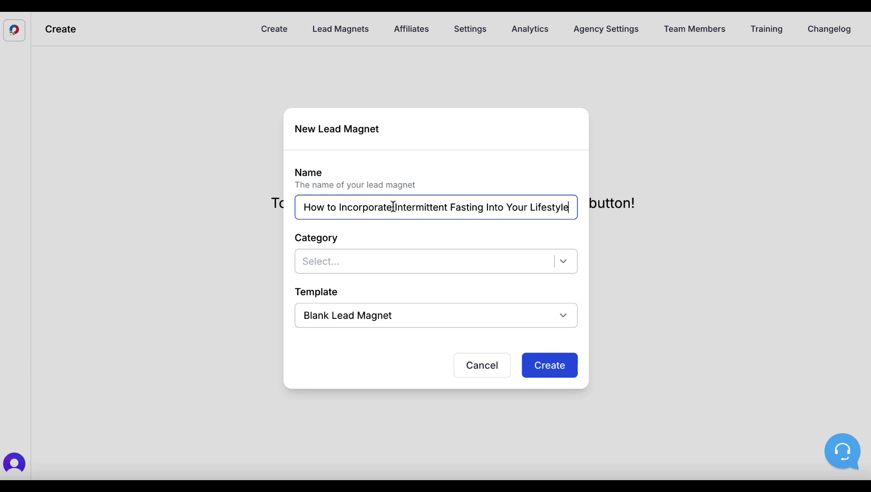
click(494, 261)
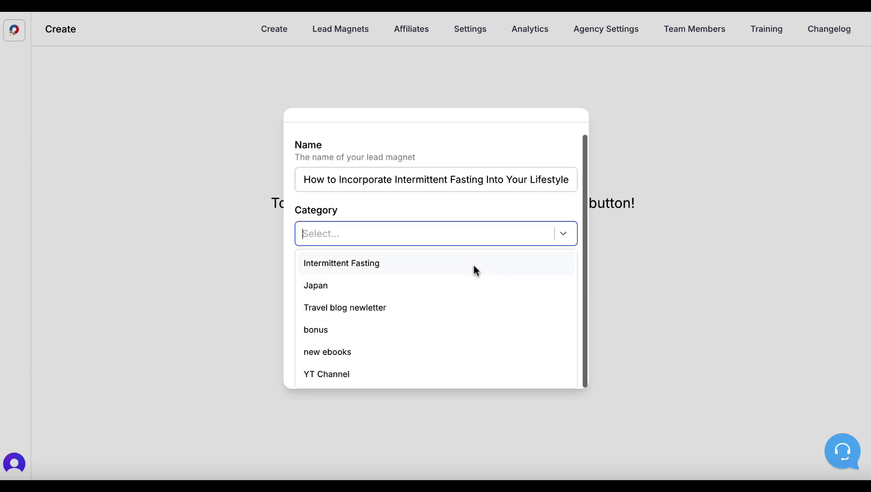
click(419, 264)
click(507, 225)
Choose the FAQ Maximizer template, fill in the prompt, and generate the lead magnet.
click(513, 313)
scroll(497, 280, down, 1)
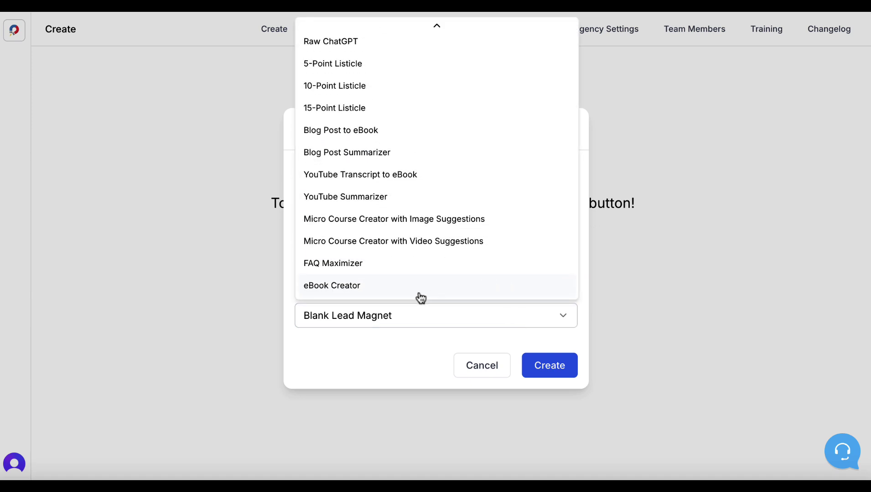
click(314, 270)
click(373, 303)
text(How to Incorporate Intermittent Fasting Into Your Lifestyle)
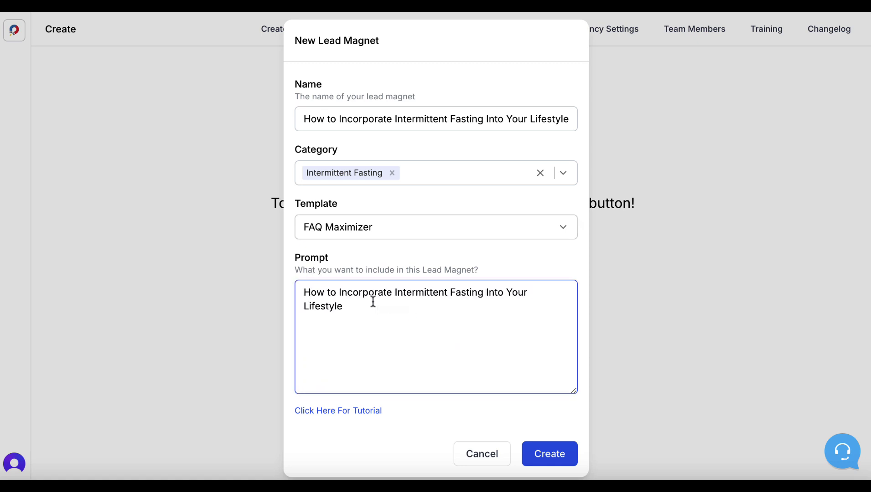
click(555, 456)
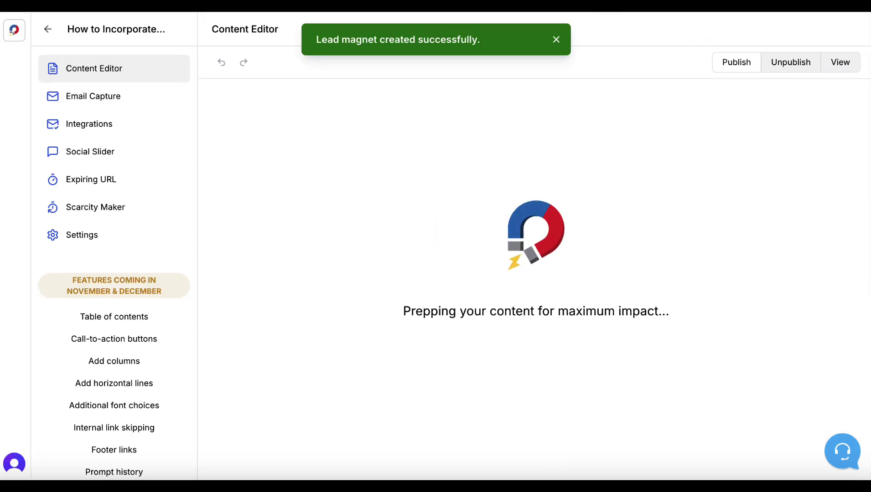
Dismiss the success notice and center the FAQ guide's title heading.
click(556, 41)
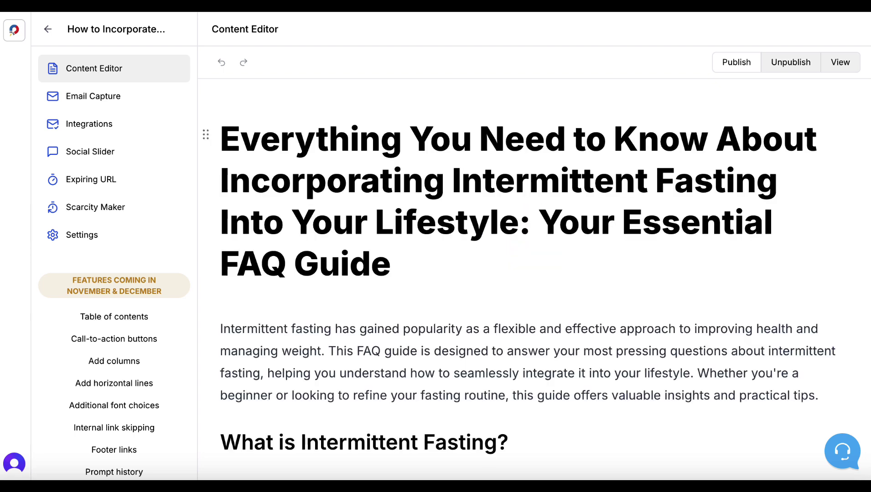
click(397, 265)
triple_click(396, 265)
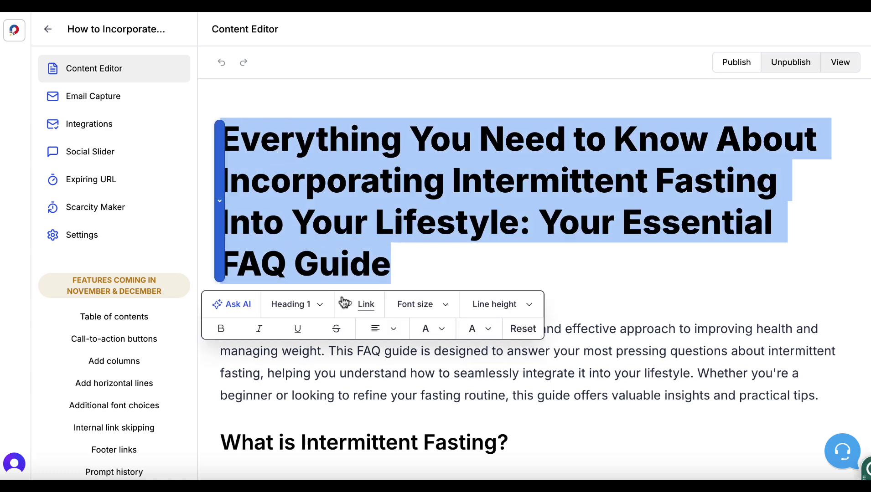
click(376, 335)
click(414, 359)
scroll(684, 383, down, 2)
scroll(685, 383, down, 3)
scroll(684, 383, down, 2)
scroll(475, 155, up, 2)
scroll(475, 153, up, 2)
scroll(475, 153, down, 3)
scroll(474, 154, down, 1)
scroll(436, 196, down, 3)
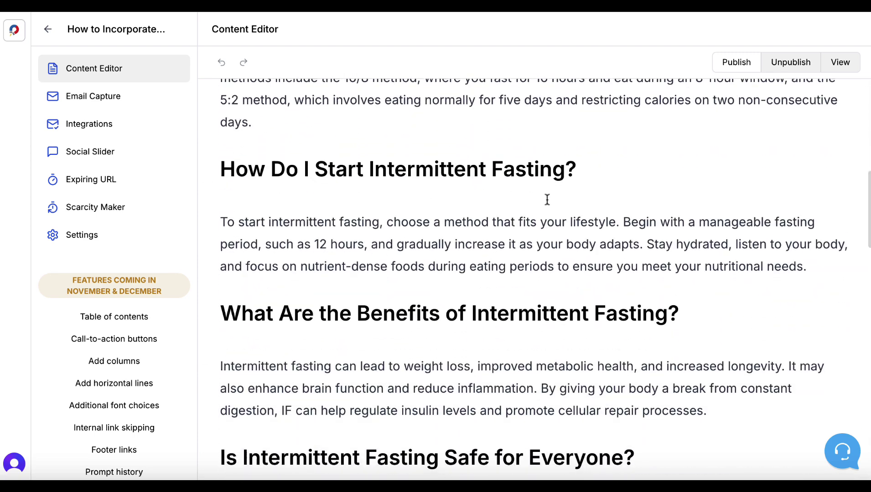
scroll(546, 199, down, 3)
scroll(592, 207, down, 2)
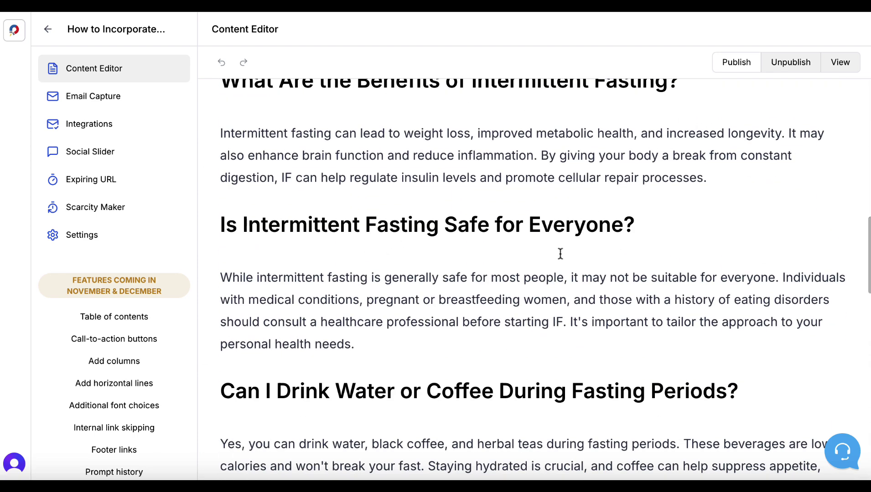
scroll(560, 254, down, 3)
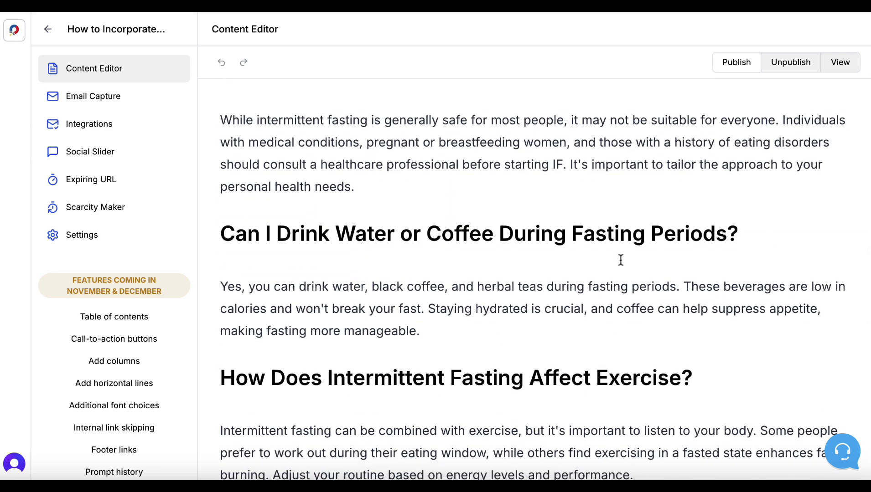
scroll(621, 260, down, 2)
scroll(620, 260, down, 2)
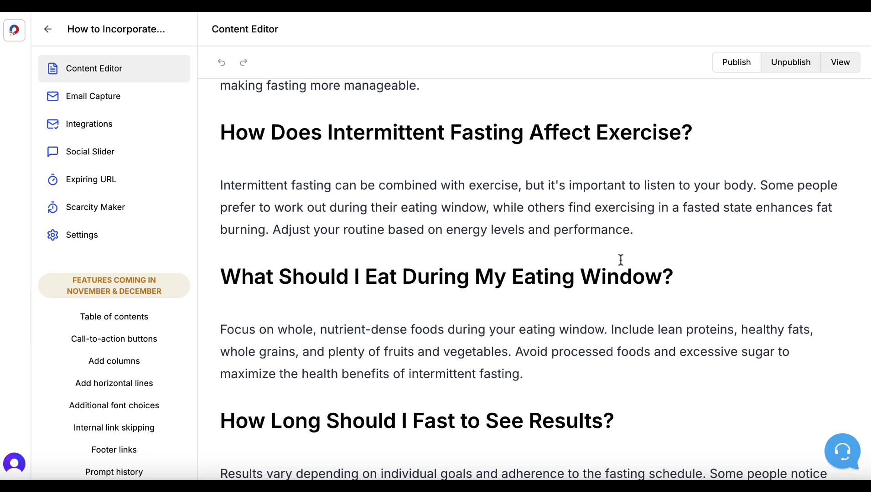
scroll(620, 259, down, 2)
scroll(620, 260, down, 2)
scroll(620, 260, down, 2)
scroll(621, 260, down, 2)
scroll(620, 259, down, 1)
scroll(620, 260, down, 1)
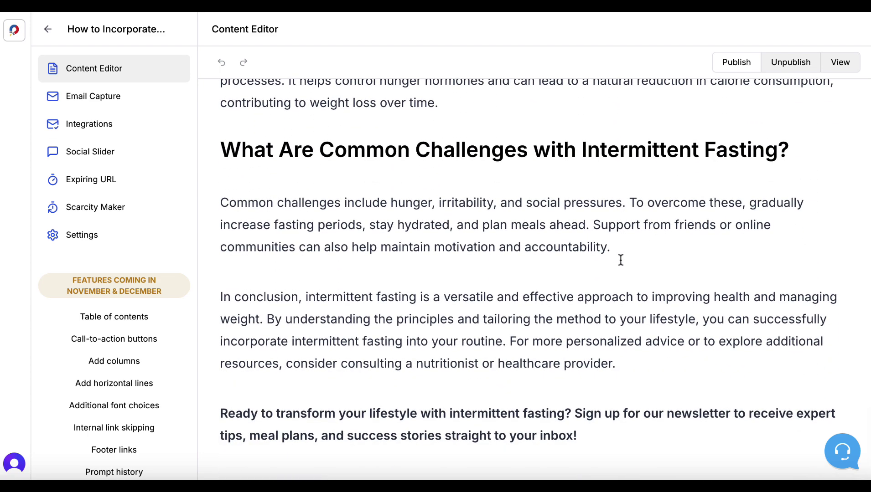
Delete the closing newsletter sign-up paragraph.
click(580, 433)
drag(580, 433, 215, 412)
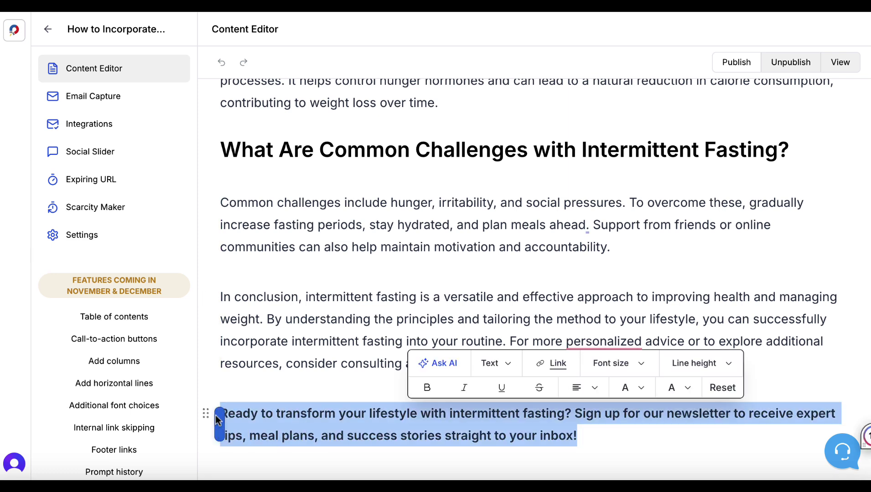
key(BackSpace)
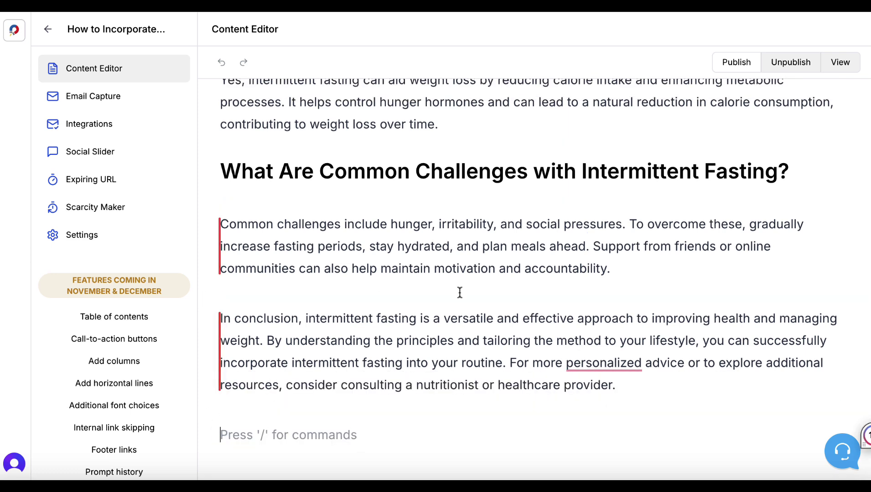
Start a third new lead magnet in the Intermittent Fasting category.
click(15, 33)
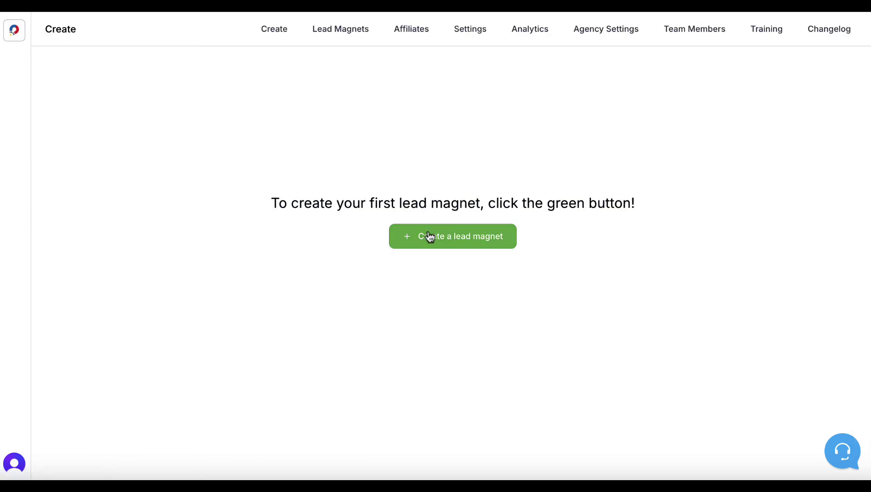
click(429, 236)
text(How to Incorporate Intermittent Fasting Into Your Lifestyle)
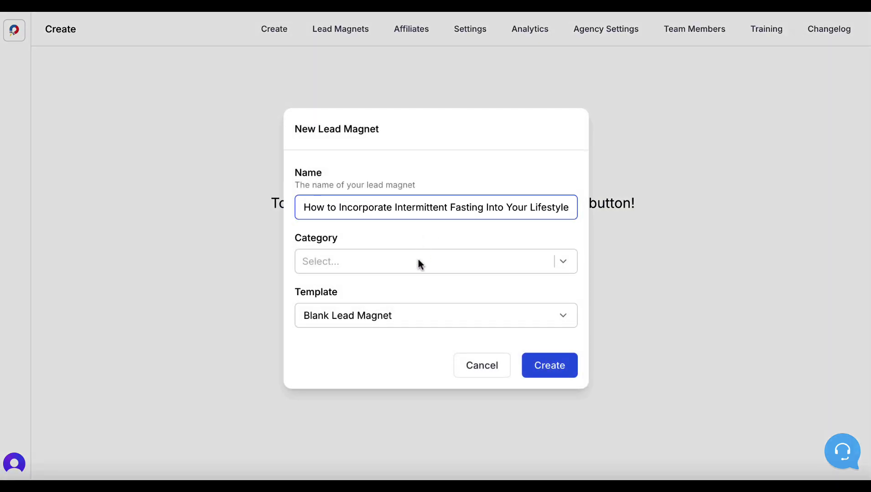
click(416, 266)
click(407, 264)
click(427, 230)
Use the Micro Course with Video Suggestions template, paste the title as prompt, and generate.
click(424, 314)
scroll(374, 284, down, 1)
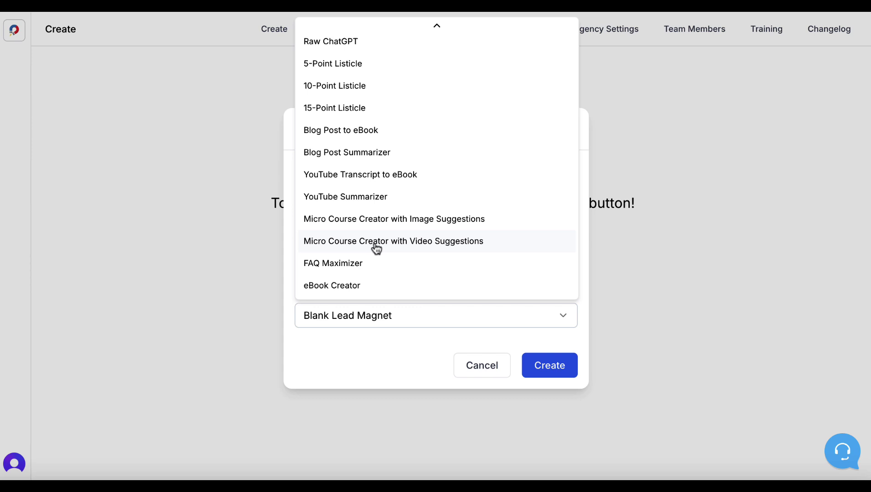
click(375, 248)
click(378, 301)
text(How to Incorporate Intermittent Fasting Into Your Lifestyle)
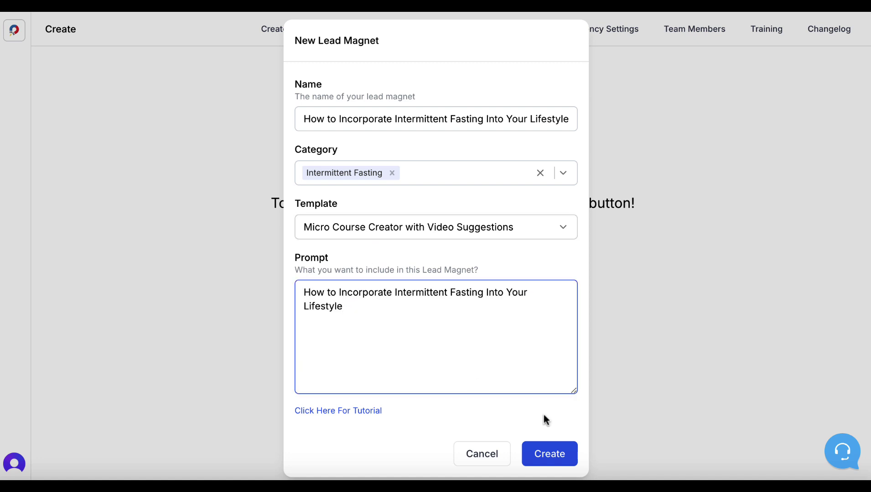
click(551, 453)
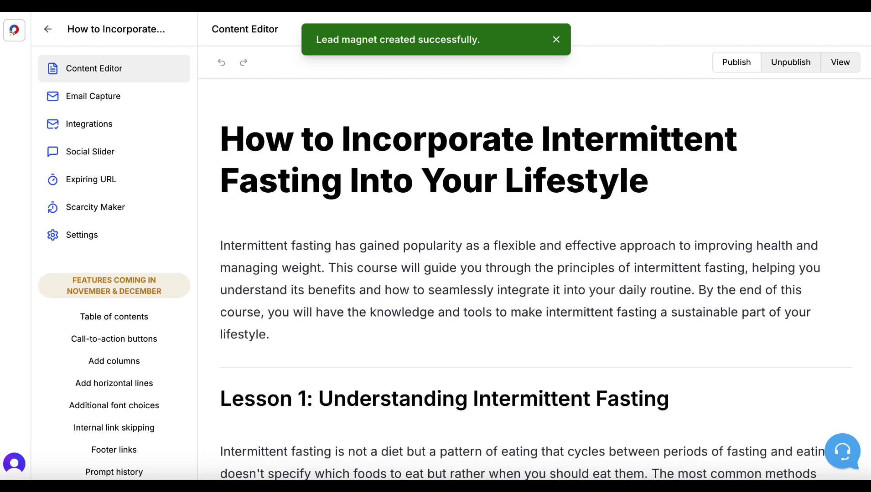
Dismiss the creation success notice to review the micro course lessons.
click(556, 40)
scroll(583, 181, down, 1)
scroll(584, 180, down, 2)
scroll(578, 185, down, 1)
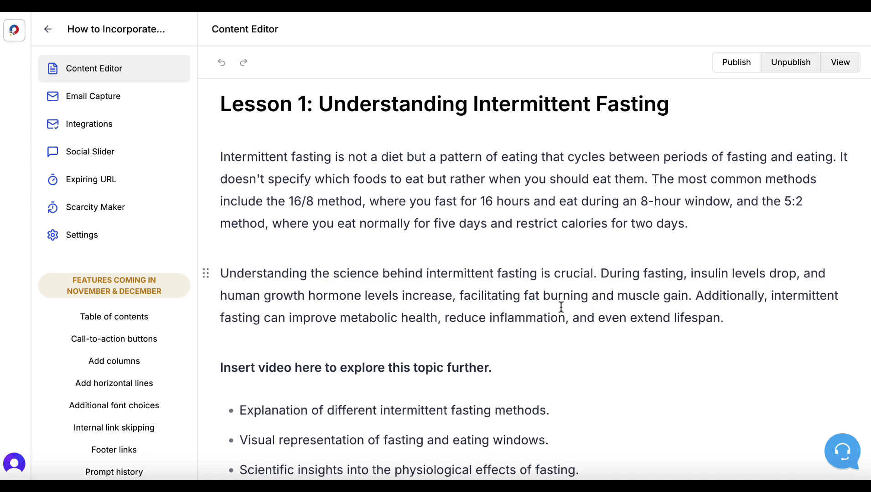
mouse_move(531, 296)
scroll(561, 307, up, 1)
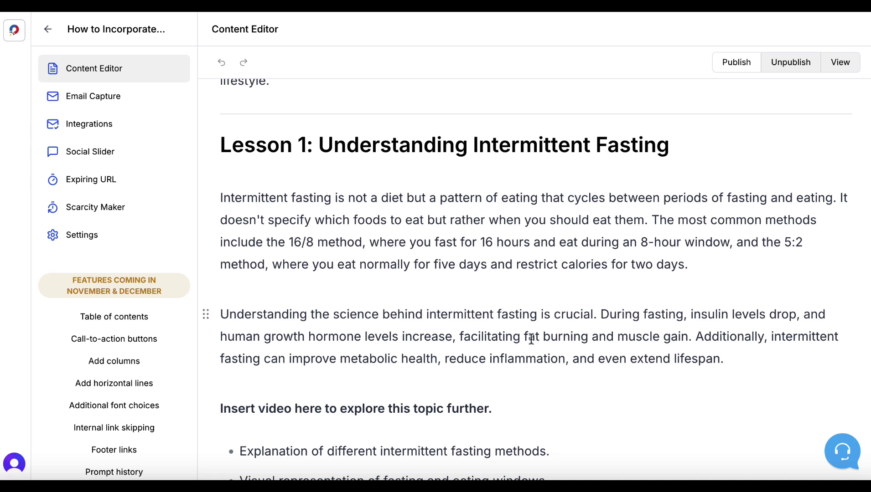
scroll(531, 339, down, 1)
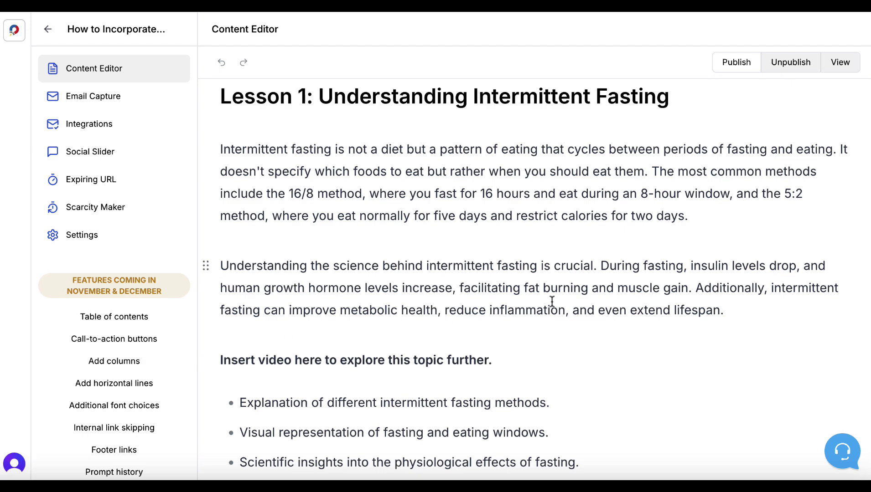
scroll(552, 301, down, 3)
scroll(552, 301, down, 2)
scroll(551, 302, down, 2)
scroll(552, 302, down, 3)
scroll(552, 301, up, 2)
scroll(551, 301, down, 1)
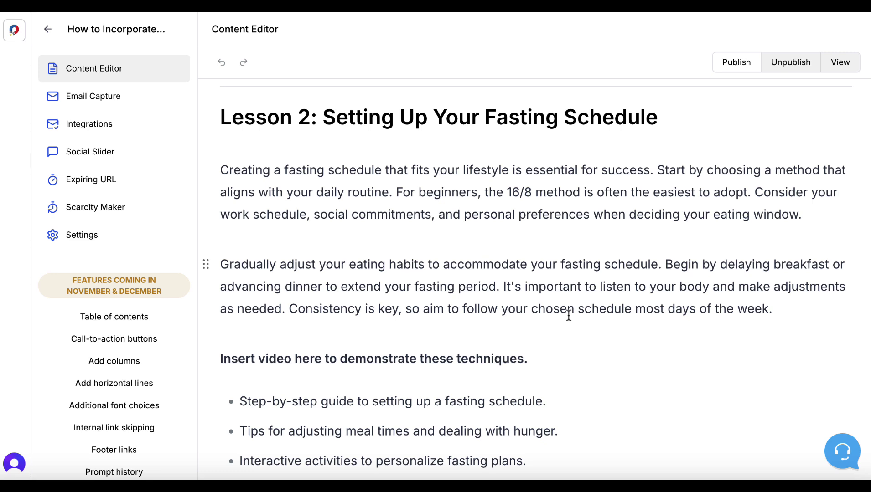
Delete the video placeholder line in Lesson 2 and close the block insertion menu.
drag(537, 357, 376, 362)
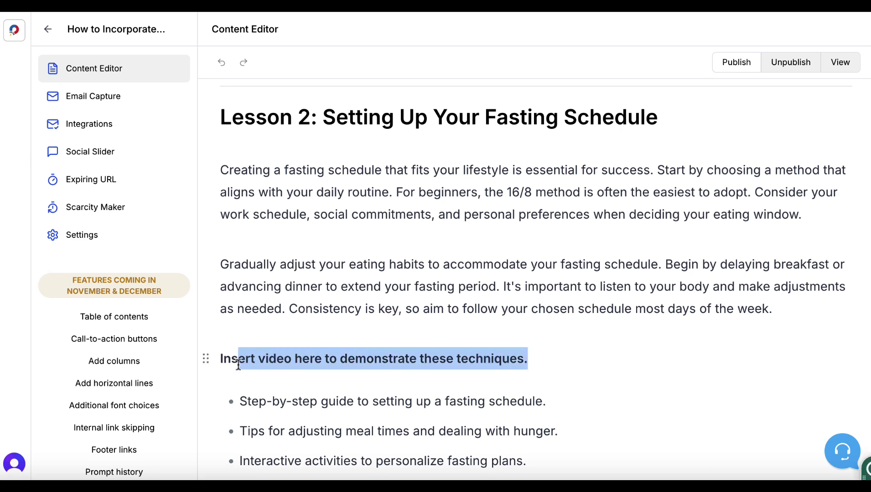
drag(235, 366, 219, 360)
key(BackSpace)
text(/)
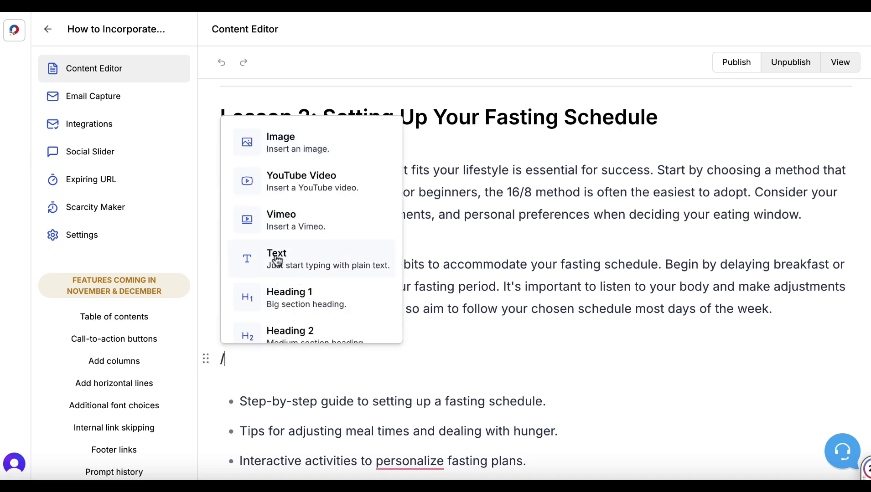
scroll(276, 260, down, 1)
scroll(281, 145, up, 1)
key(Escape)
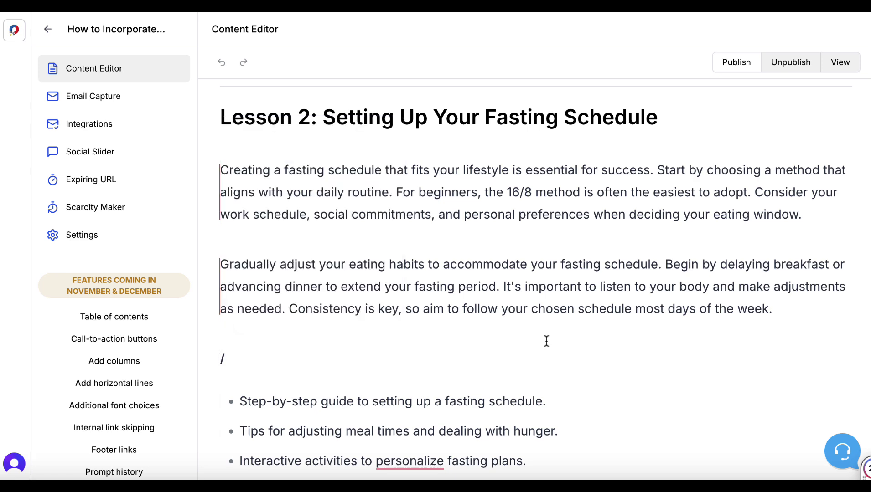
scroll(545, 341, down, 2)
scroll(545, 340, down, 3)
scroll(544, 339, down, 3)
scroll(545, 338, down, 4)
scroll(544, 339, down, 4)
scroll(544, 339, down, 2)
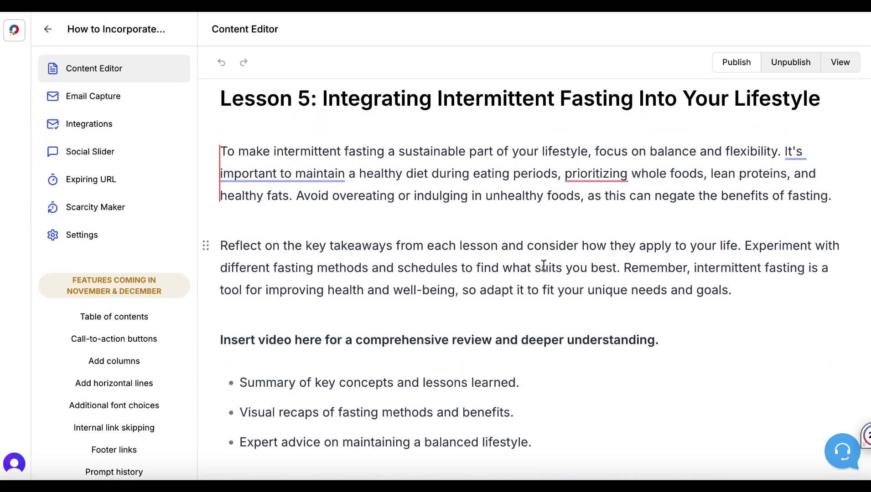
Start a fourth new lead magnet in the Intermittent Fasting category.
click(13, 34)
click(449, 237)
text(How to Incorporate Intermittent Fasting Into Your Lifestyle)
click(425, 259)
click(419, 228)
Pick the Micro Course with Image Suggestions template, fill the prompt, and generate.
click(404, 314)
scroll(411, 255, down, 1)
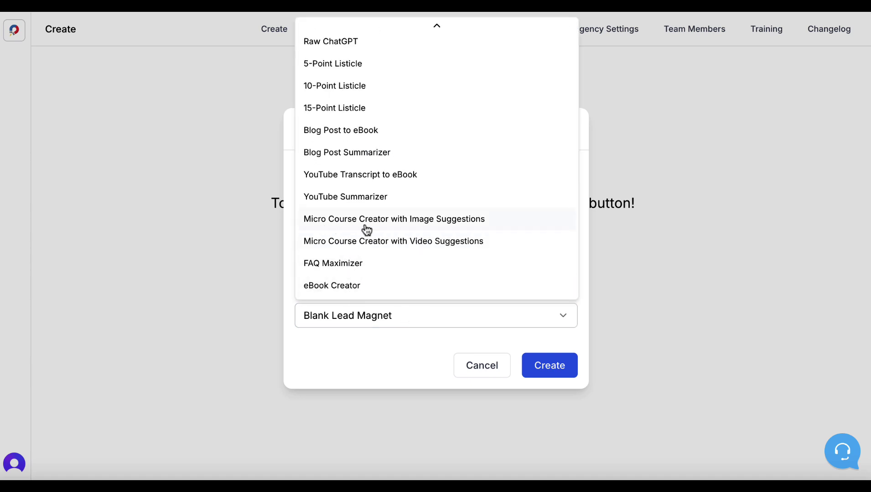
click(391, 227)
click(496, 321)
text(How to Incorporate Intermittent Fasting Into Your Lifestyle)
click(552, 449)
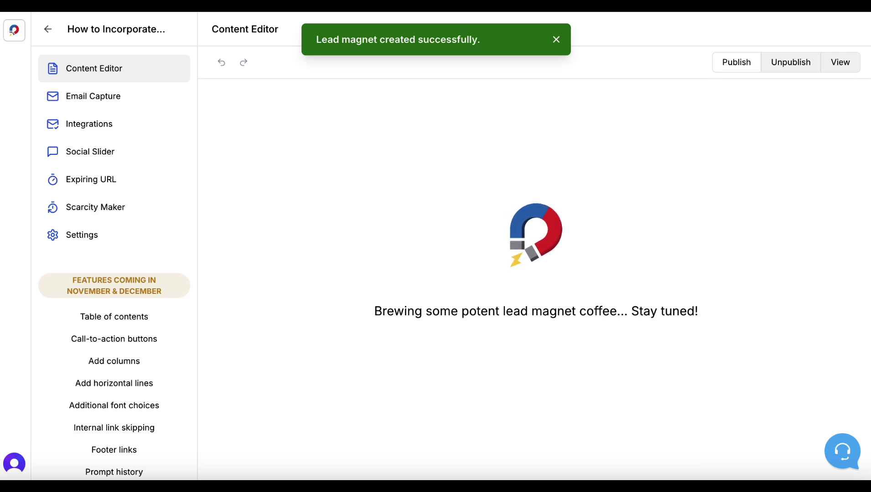
Dismiss the success notice and select the course title, closing the AI rewrite options.
click(555, 40)
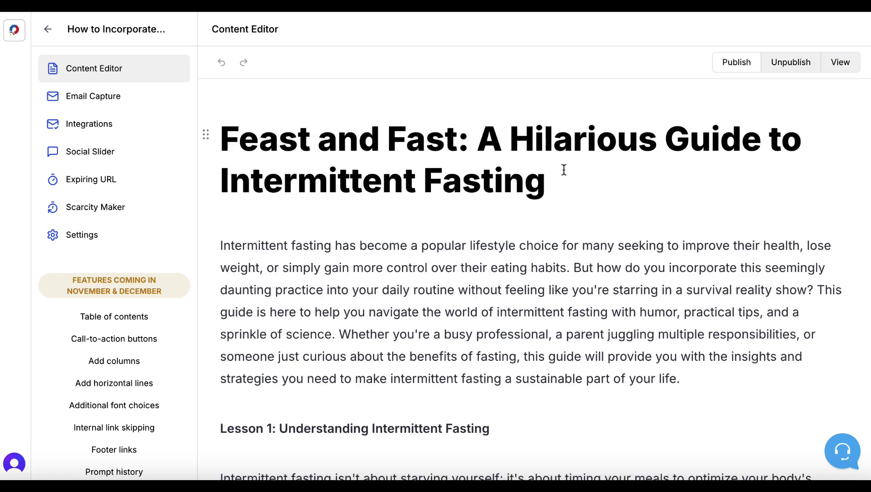
drag(553, 183, 221, 133)
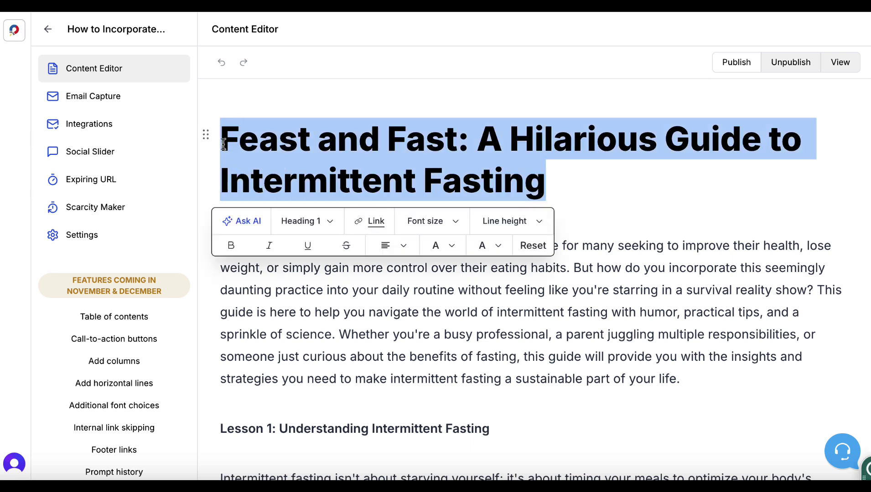
click(241, 218)
click(593, 152)
Center the 'Intermittent Fasting' title line and put the caret in the 'Insert image here' note.
mouse_move(546, 173)
mouse_down()
mouse_move(245, 173)
mouse_move(194, 152)
mouse_up()
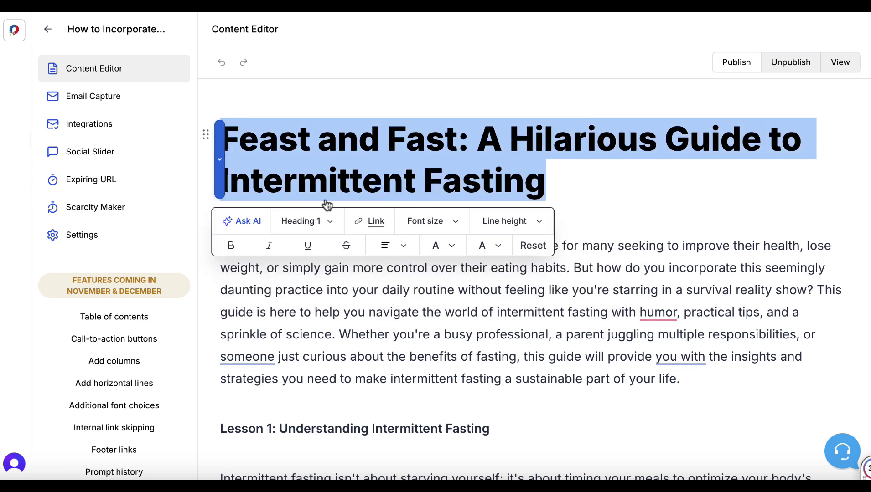
click(387, 247)
click(424, 275)
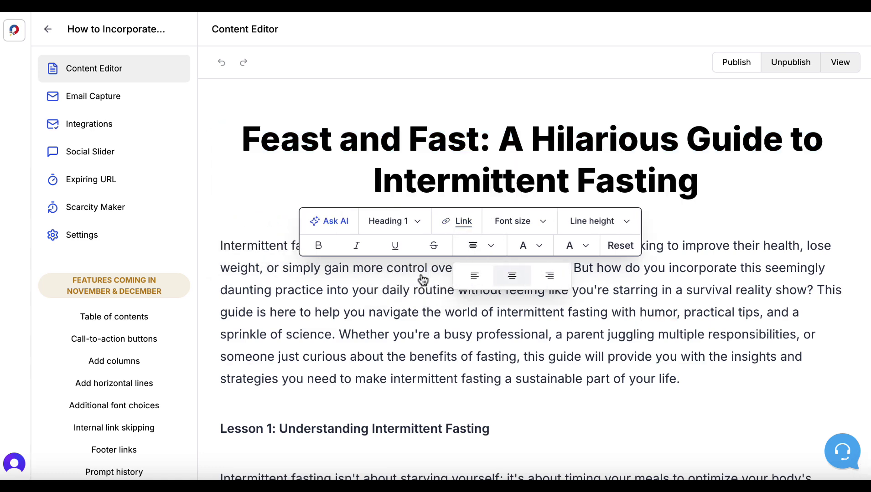
key(Escape)
click(711, 336)
scroll(710, 336, down, 2)
scroll(710, 336, down, 2)
scroll(710, 336, down, 3)
click(565, 341)
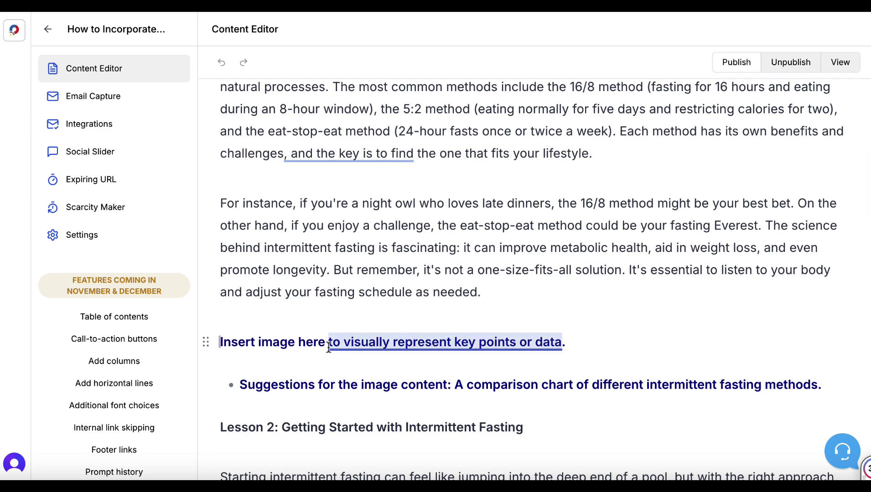
key(Home)
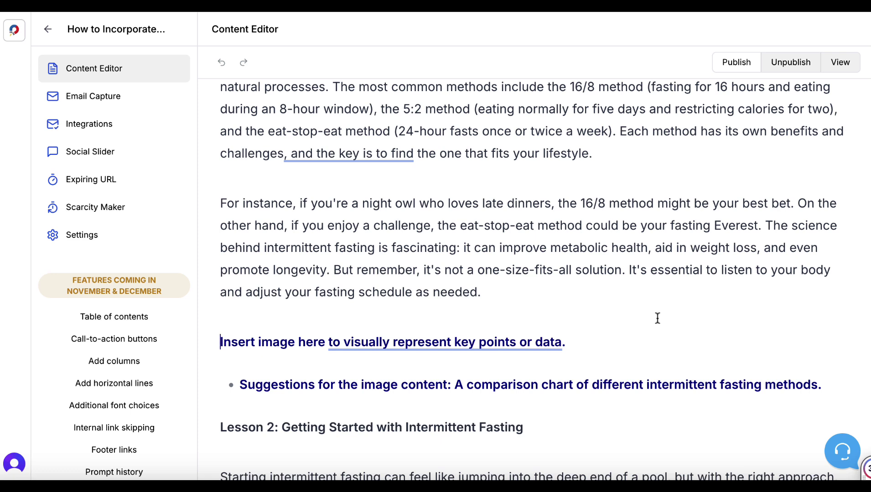
scroll(657, 319, down, 3)
scroll(656, 318, down, 3)
scroll(657, 318, down, 3)
scroll(657, 319, down, 2)
scroll(658, 318, down, 2)
scroll(657, 318, down, 1)
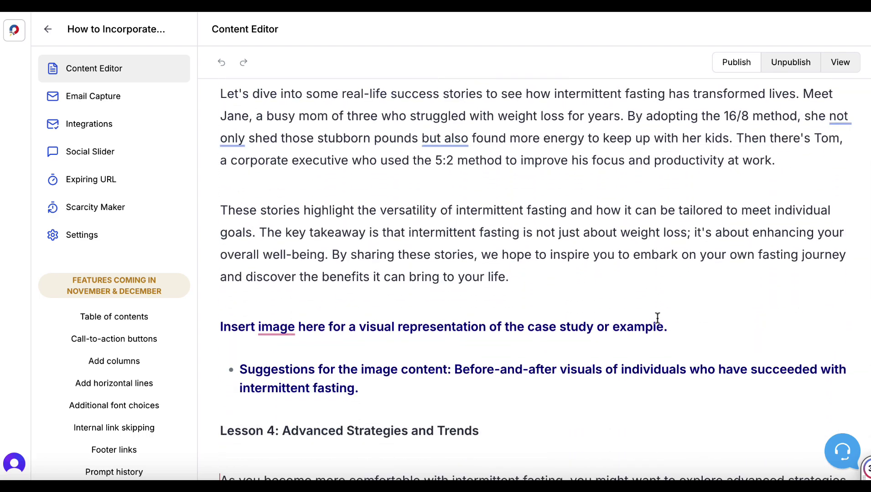
scroll(706, 266, down, 2)
scroll(706, 267, down, 3)
scroll(706, 267, down, 1)
scroll(706, 267, down, 2)
scroll(706, 267, down, 1)
scroll(706, 267, down, 2)
scroll(707, 267, up, 1)
scroll(706, 268, up, 2)
scroll(706, 267, up, 2)
scroll(707, 267, up, 1)
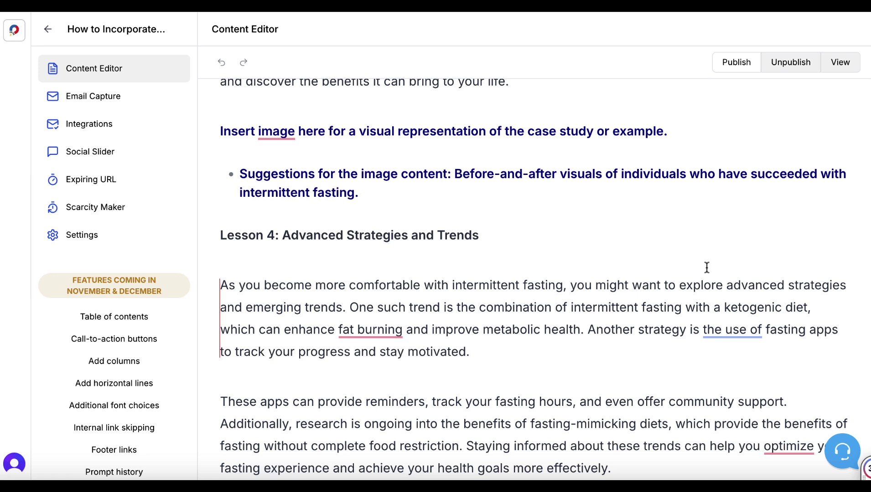
Start a new Intermittent Fasting lead magnet using the YouTube Summarizer template.
click(15, 33)
click(441, 238)
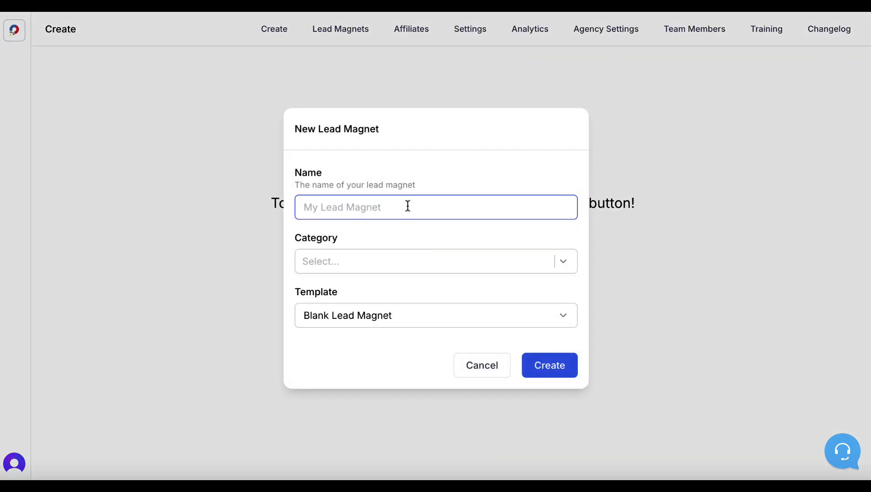
text(How to Incorporate Intermittent Fasting Into Your Lifestyle)
click(466, 262)
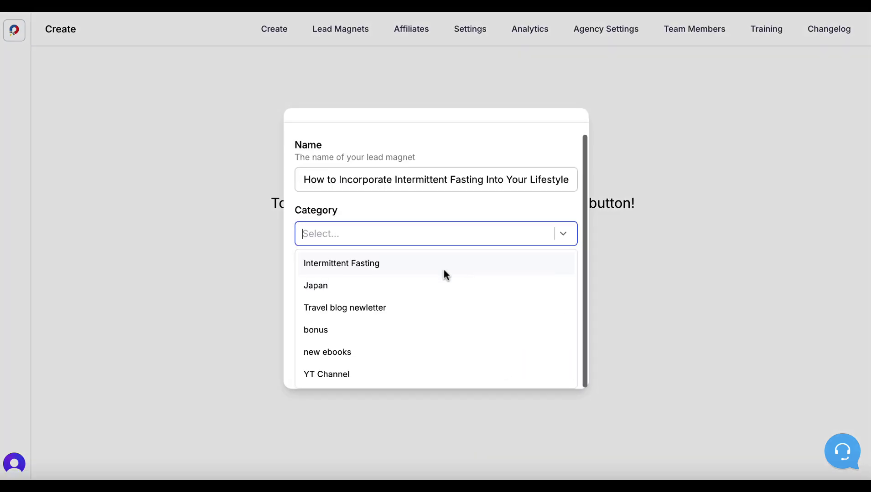
click(400, 263)
click(408, 226)
click(407, 314)
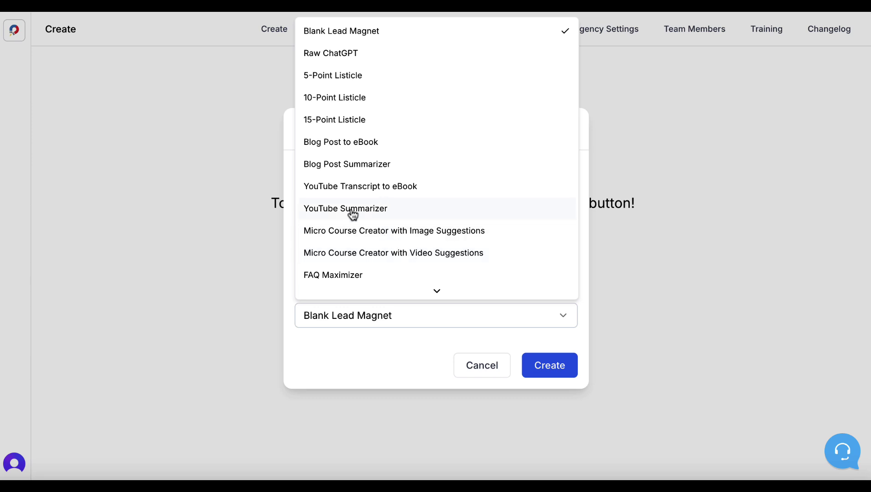
click(327, 213)
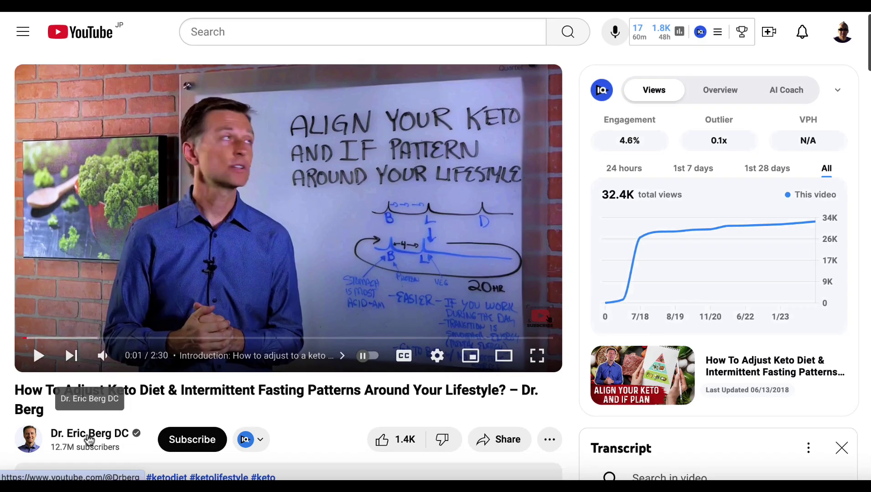
scroll(89, 443, down, 1)
scroll(136, 422, down, 2)
scroll(191, 399, down, 2)
scroll(191, 399, down, 2)
scroll(191, 400, down, 1)
scroll(192, 400, down, 2)
scroll(190, 396, down, 2)
scroll(189, 395, down, 3)
scroll(136, 340, down, 2)
scroll(64, 417, down, 1)
scroll(63, 415, up, 3)
scroll(63, 412, up, 10)
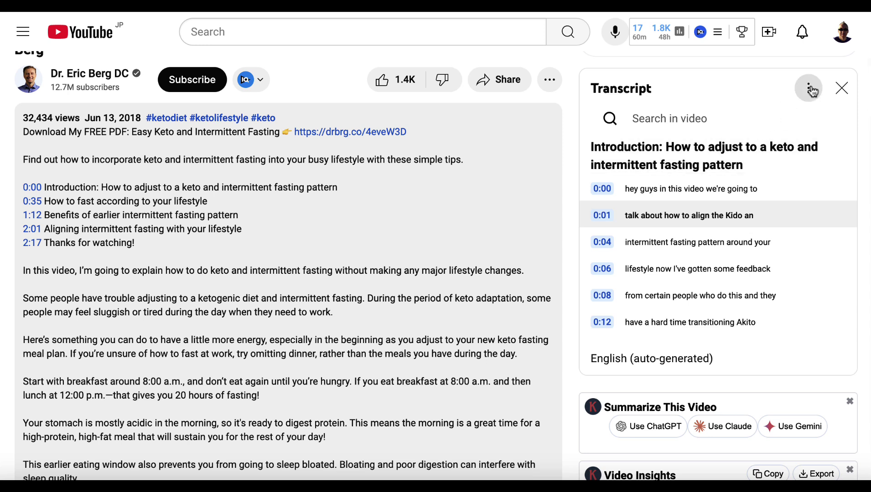
Hide timestamps in the keto-fasting video's transcript and select the whole transcript.
click(808, 89)
click(768, 118)
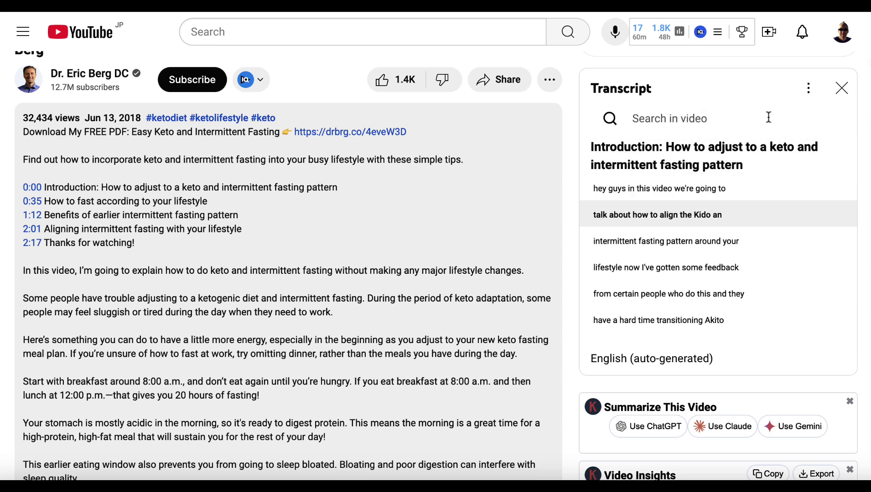
mouse_move(589, 190)
mouse_down()
mouse_move(692, 358)
mouse_move(693, 332)
mouse_up()
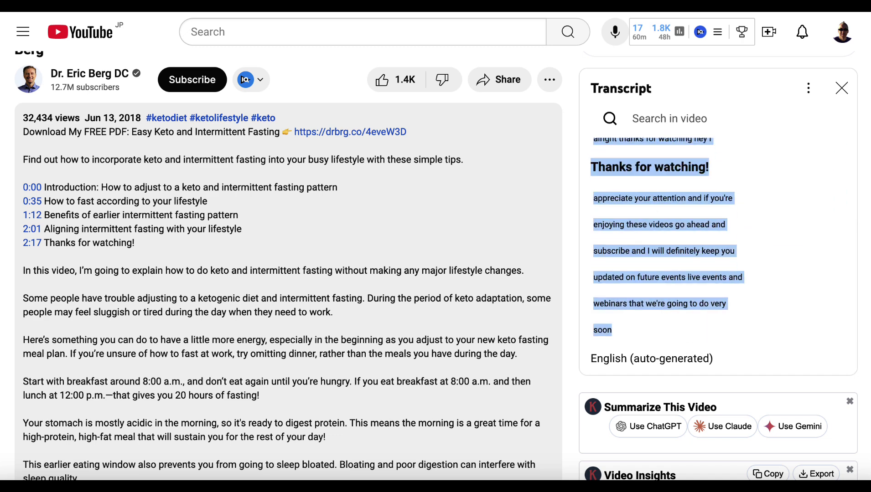
Paste the keto fasting transcript and generate the 'Unlocking Energy and Focus' summary.
key(ctrl+v)
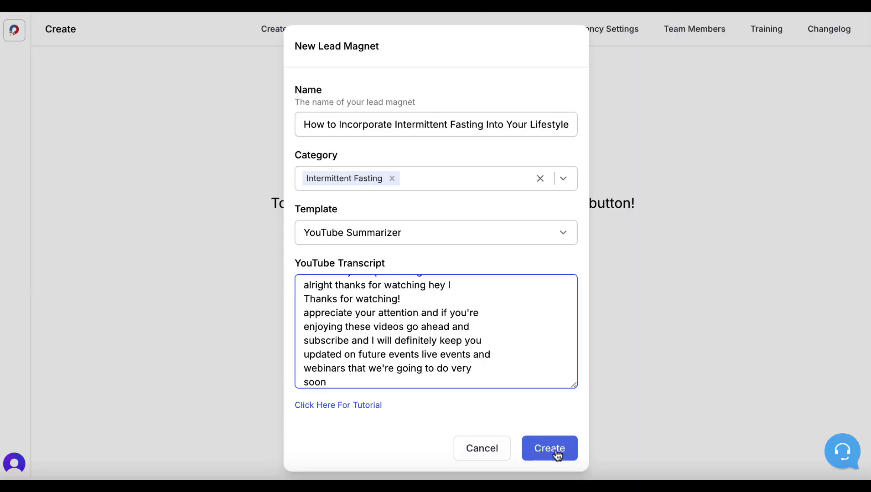
click(556, 453)
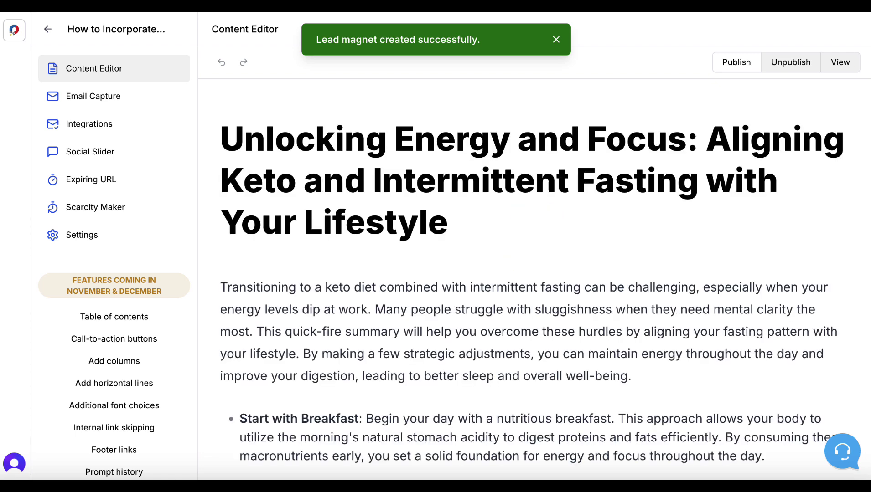
Dismiss the success notice and go from the keto summary to the Create page.
click(556, 39)
scroll(519, 258, down, 2)
scroll(519, 258, down, 2)
scroll(520, 259, down, 3)
scroll(519, 259, down, 2)
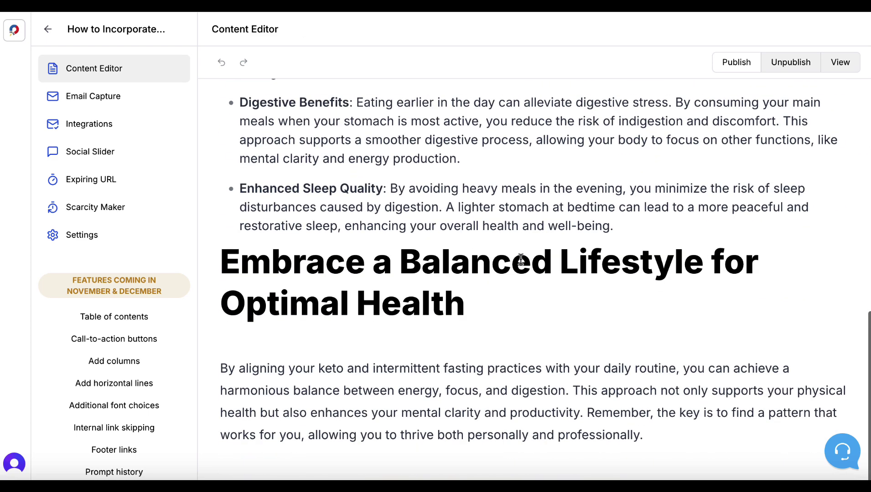
scroll(549, 308, up, 5)
scroll(548, 308, up, 1)
scroll(549, 309, up, 2)
scroll(548, 308, up, 1)
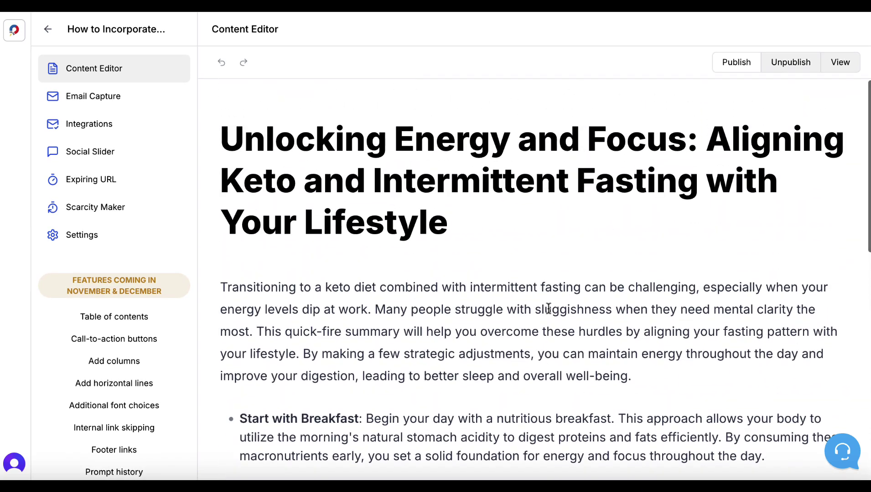
scroll(548, 309, down, 3)
scroll(548, 308, down, 3)
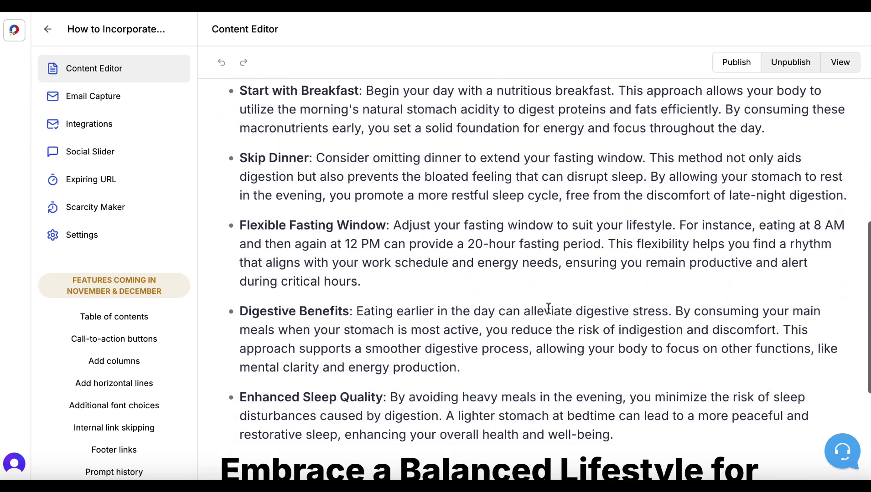
scroll(548, 308, down, 3)
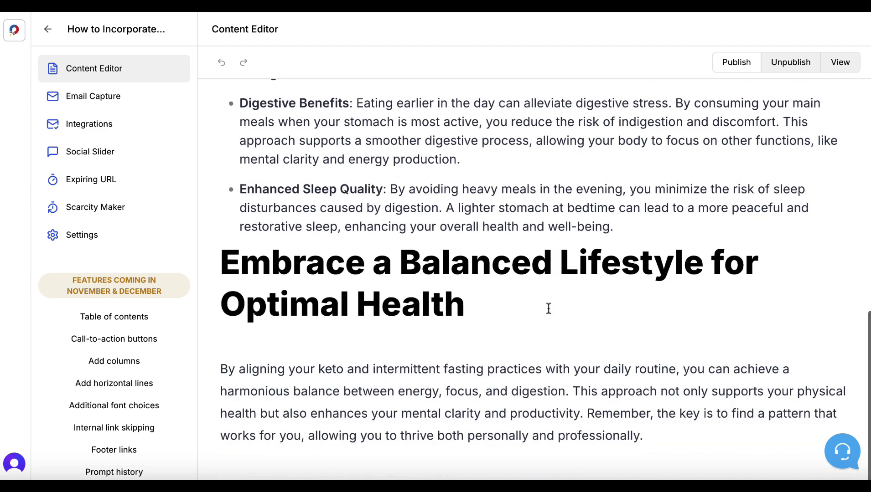
scroll(549, 308, up, 1)
scroll(548, 309, up, 1)
scroll(548, 308, up, 2)
scroll(549, 309, up, 2)
scroll(549, 308, up, 1)
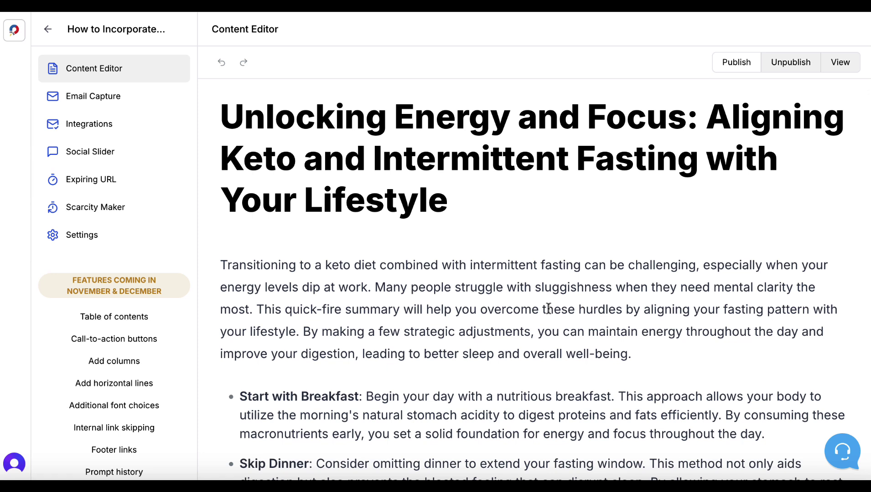
click(15, 38)
Start an Intermittent Fasting lead magnet on YouTube Transcript to eBook, with the pasted transcript as prompt.
click(438, 243)
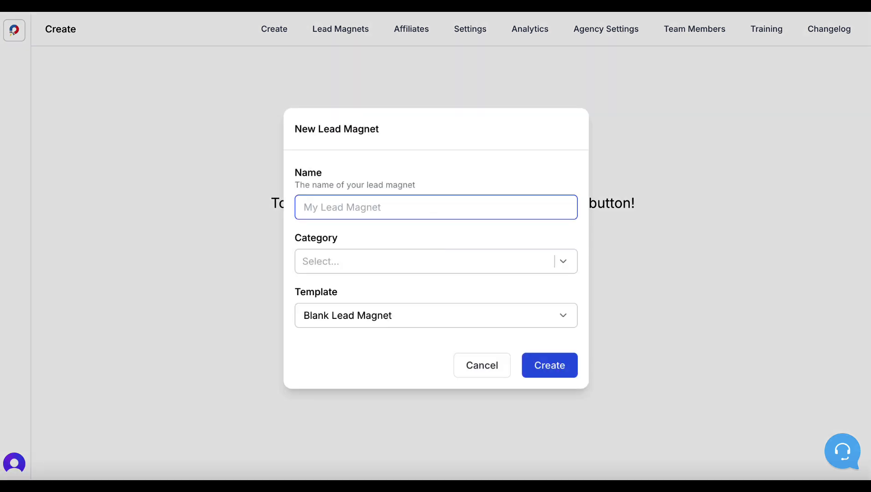
text(How to Incorporate Intermittent Fasting Into Your Lifestyle)
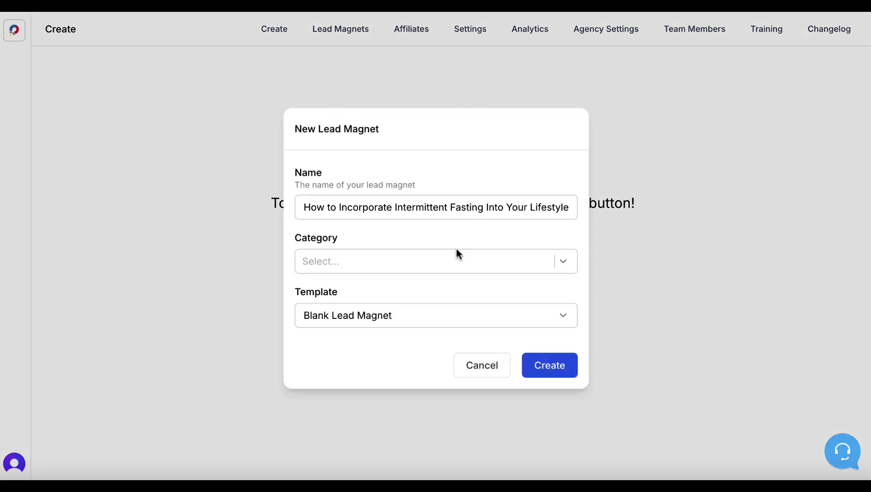
click(455, 257)
click(373, 265)
click(403, 228)
click(450, 318)
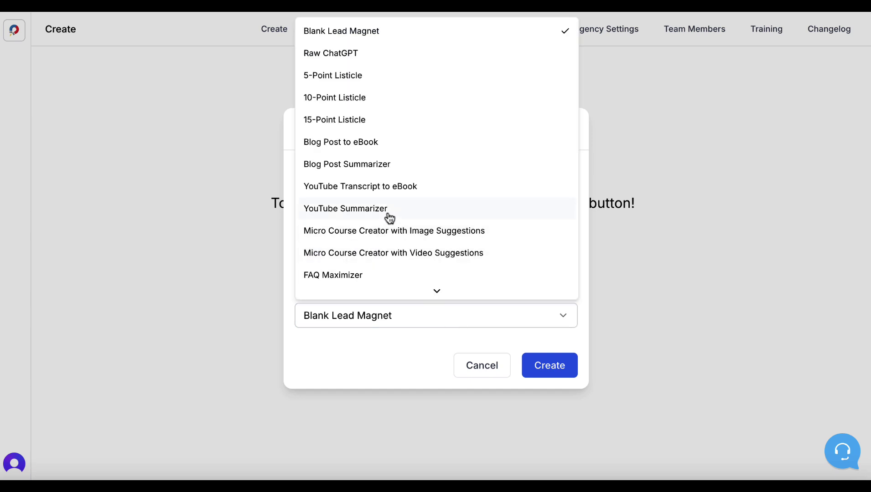
click(387, 189)
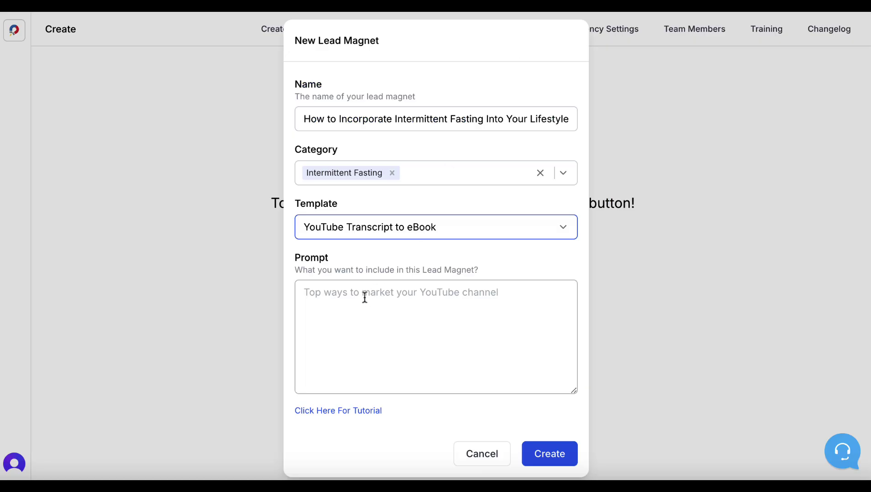
click(364, 297)
key(ctrl+v)
click(552, 451)
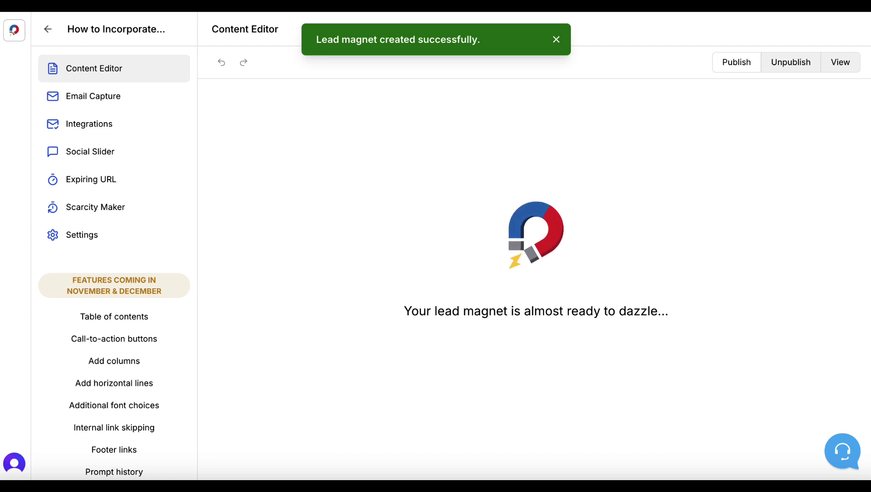
click(555, 39)
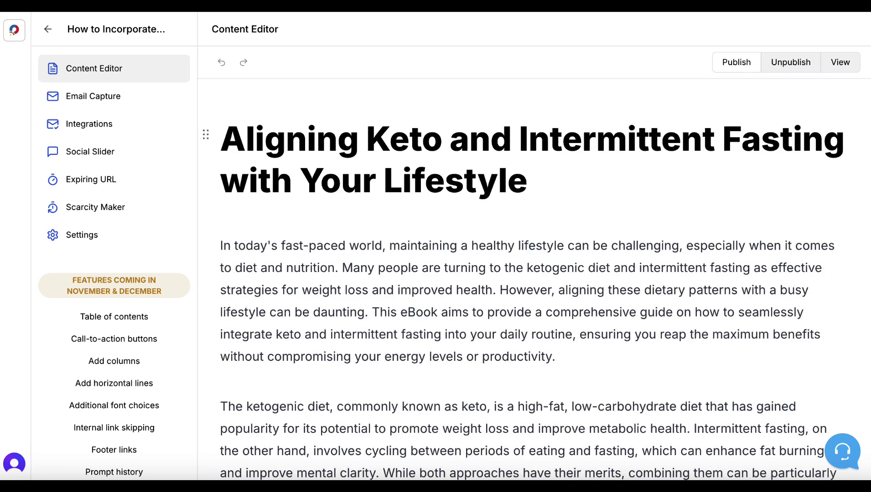
scroll(640, 274, down, 3)
scroll(640, 273, down, 3)
scroll(640, 274, down, 4)
scroll(640, 275, down, 3)
scroll(640, 274, down, 3)
scroll(640, 274, down, 3)
scroll(640, 274, down, 1)
scroll(640, 275, down, 2)
scroll(640, 274, down, 2)
scroll(641, 274, down, 3)
scroll(640, 274, down, 2)
scroll(640, 274, down, 1)
scroll(639, 274, down, 1)
scroll(640, 274, down, 3)
mouse_move(627, 259)
scroll(628, 259, up, 10)
scroll(628, 260, up, 10)
scroll(628, 259, up, 5)
Start 'How to Incorporate Intermittent Fasting Into Your Lifestyle' under Intermittent Fasting with Blog Post Summarizer.
mouse_move(341, 236)
click(15, 30)
click(454, 232)
text(How to Incorporate Intermittent Fasting Into Your Lifestyle)
click(439, 258)
click(383, 263)
click(393, 222)
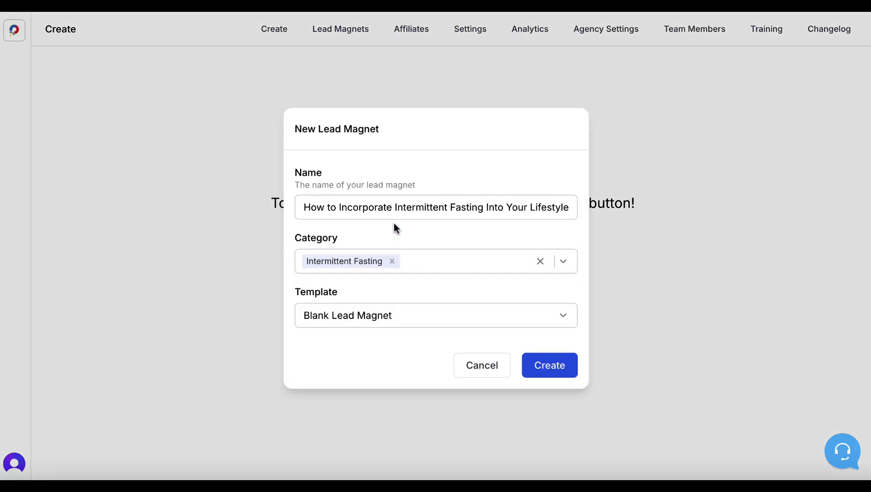
click(384, 315)
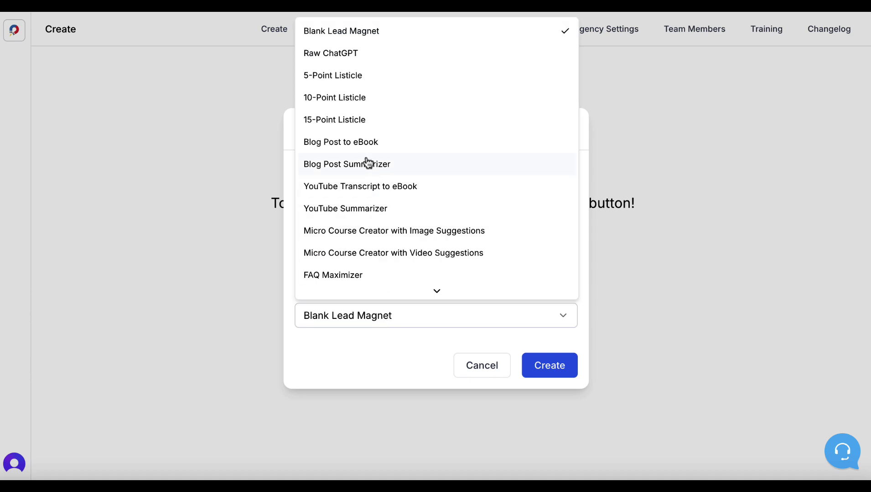
click(315, 166)
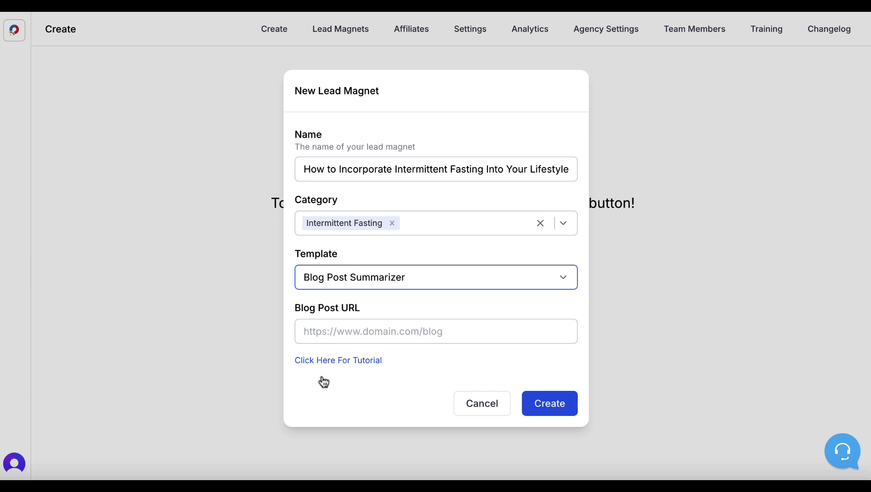
click(326, 333)
Paste the Healthline blog post URL and dismiss the generation success message.
key(ctrl+v)
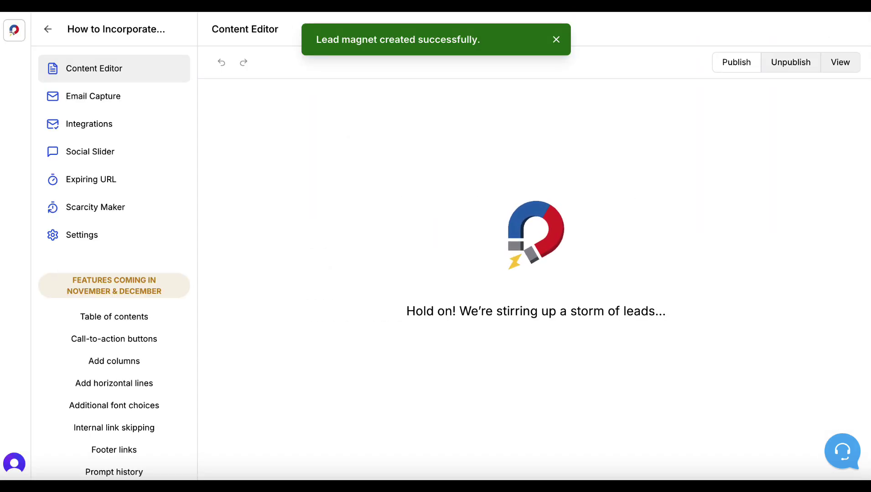
click(556, 39)
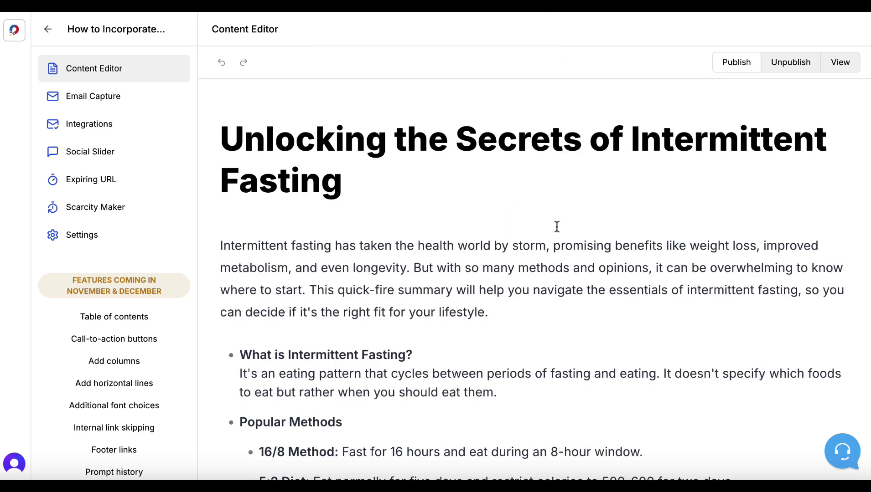
scroll(483, 229, down, 2)
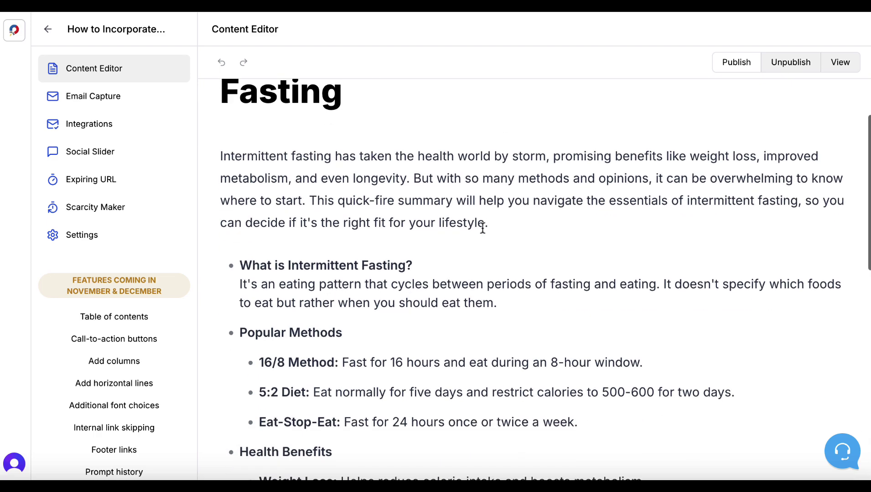
scroll(482, 229, down, 4)
scroll(482, 229, down, 4)
scroll(482, 228, up, 3)
scroll(483, 228, up, 4)
scroll(482, 229, up, 2)
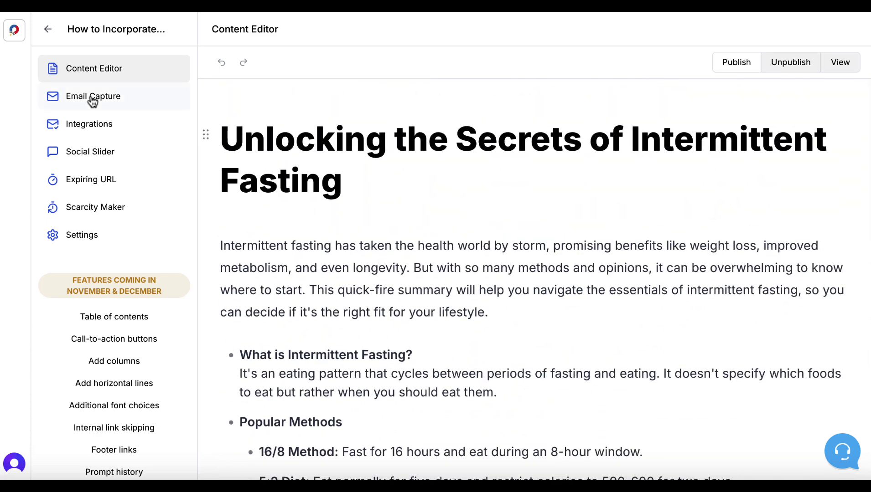
Start a new Intermittent Fasting lead magnet on the Blog Post to eBook template.
click(14, 32)
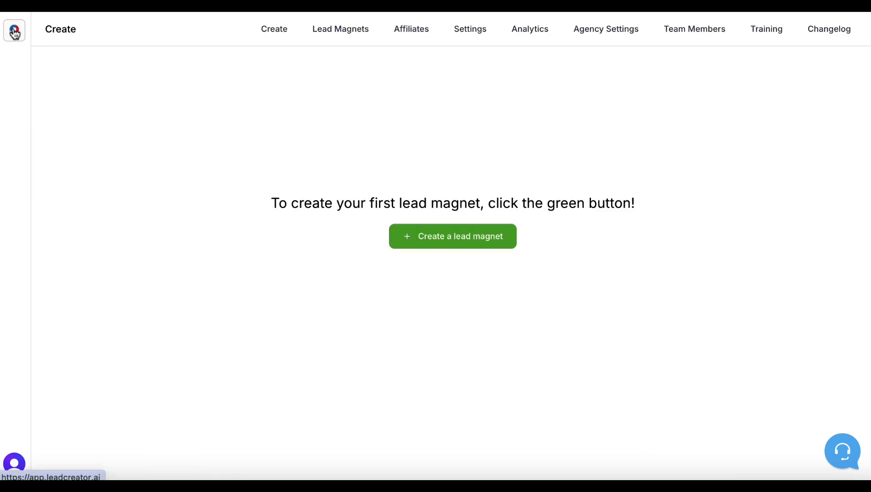
click(459, 235)
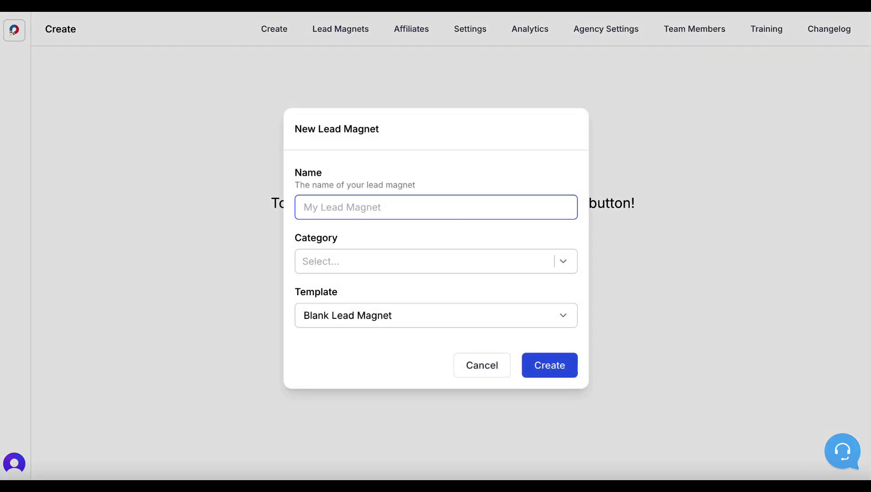
text(How to Incorporate Intermittent Fasting Into Your Lifestyle)
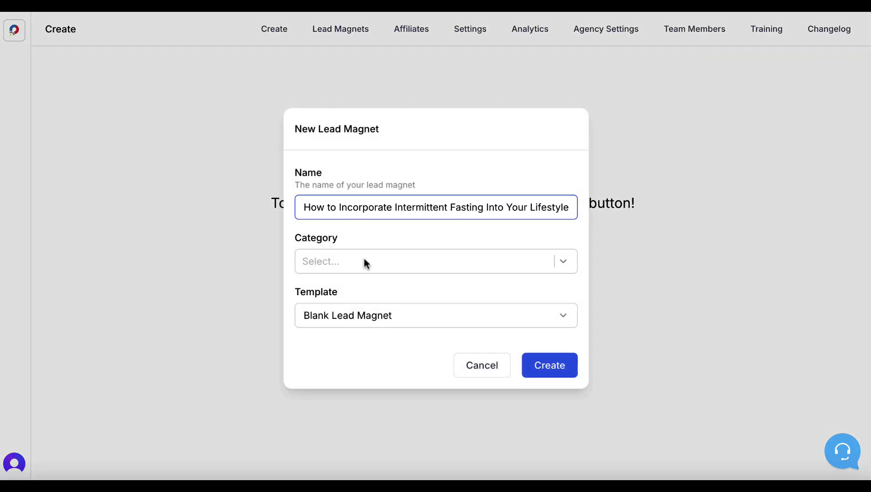
click(364, 258)
click(377, 227)
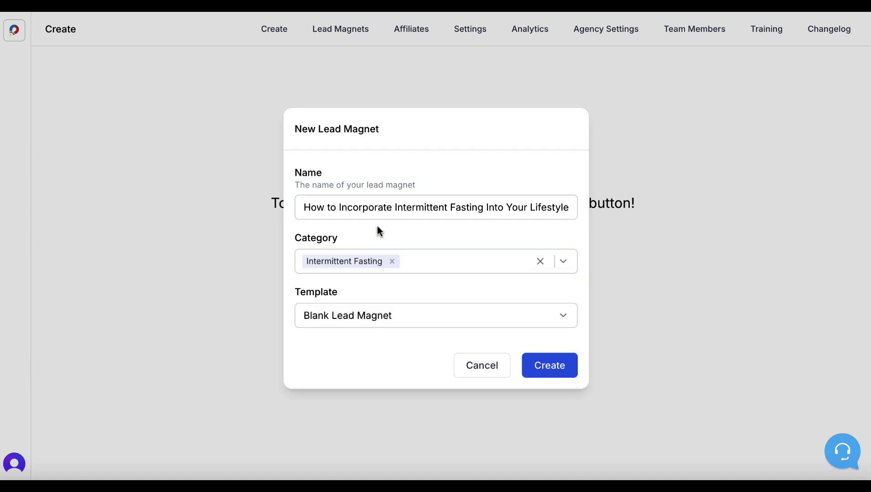
click(371, 320)
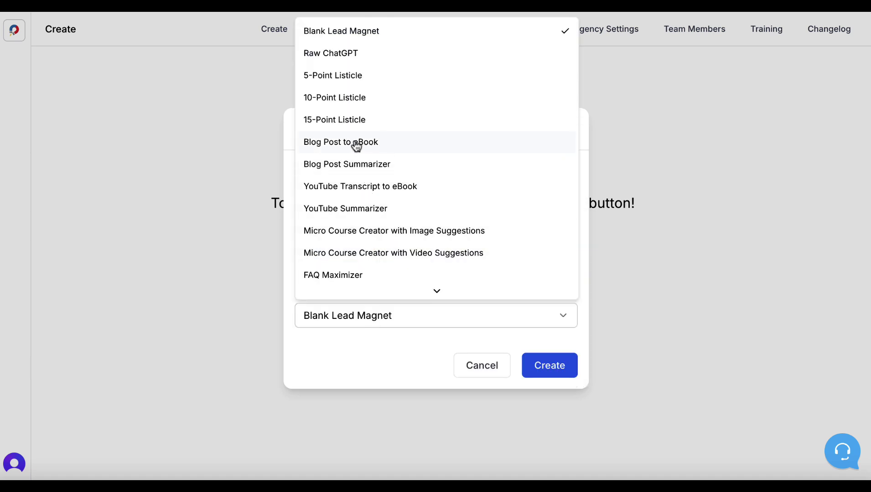
click(392, 145)
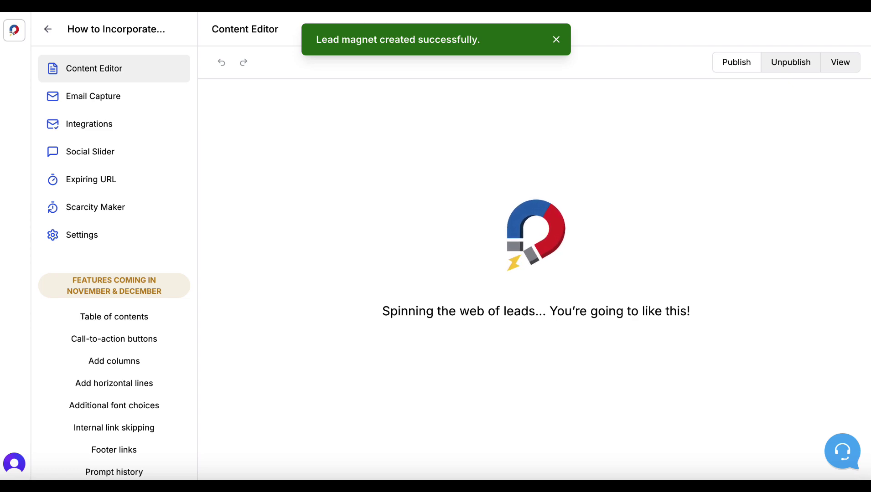
Dismiss the Intermittent Fasting Revolution ebook's success message and return to the Create page.
click(556, 40)
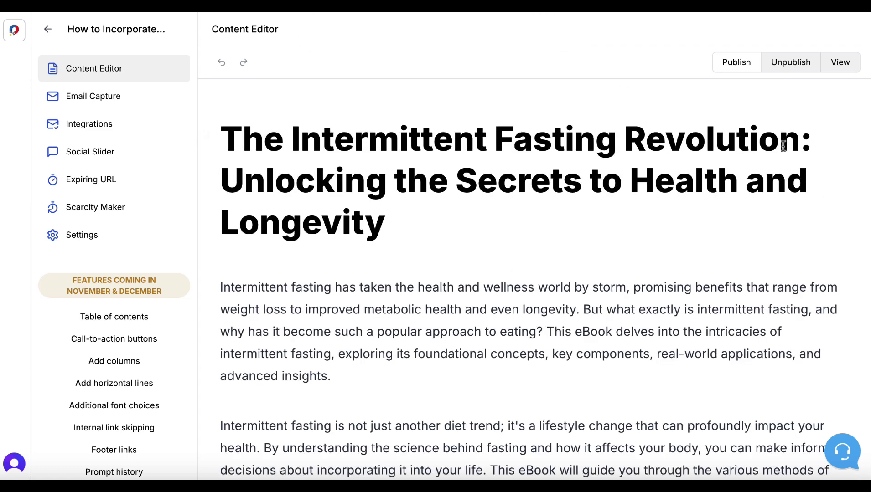
scroll(533, 280, down, 3)
scroll(532, 281, down, 4)
scroll(533, 279, down, 4)
scroll(533, 280, down, 4)
scroll(533, 280, down, 3)
scroll(532, 280, down, 2)
scroll(533, 280, up, 2)
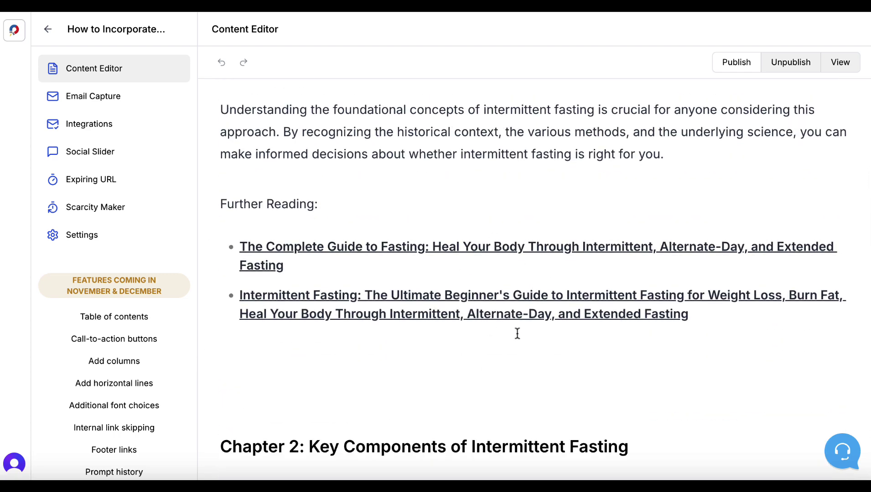
scroll(545, 373, down, 1)
scroll(545, 372, down, 1)
scroll(544, 373, down, 3)
scroll(545, 372, down, 5)
scroll(545, 372, down, 5)
scroll(543, 372, down, 3)
scroll(544, 372, down, 3)
scroll(543, 372, down, 3)
scroll(544, 372, down, 3)
scroll(543, 372, down, 3)
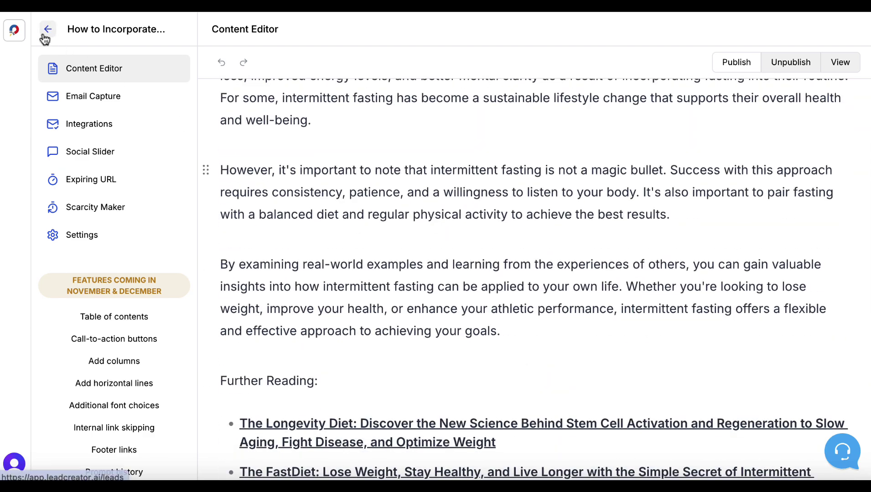
click(15, 31)
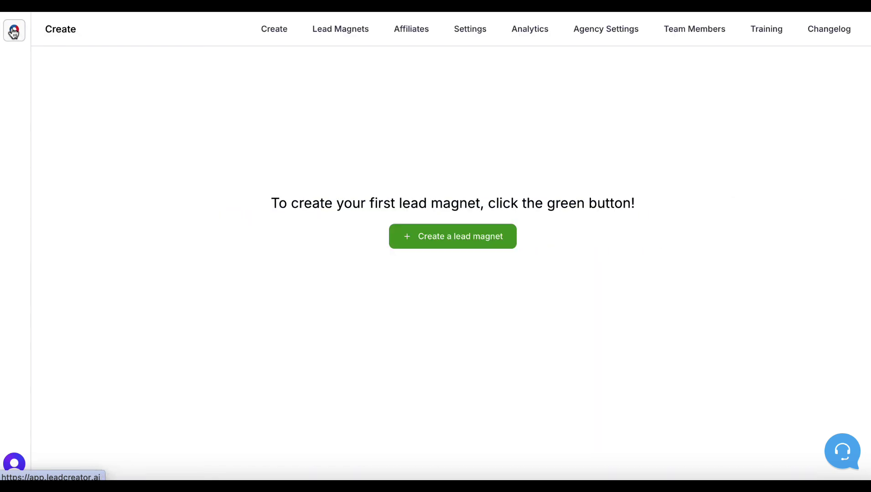
Create an Intermittent Fasting 15-Point Listicle using the pasted 'How to Incorporate…' title as prompt.
click(460, 241)
text(How to Incorporate Intermittent Fasting Into Your Lifestyle)
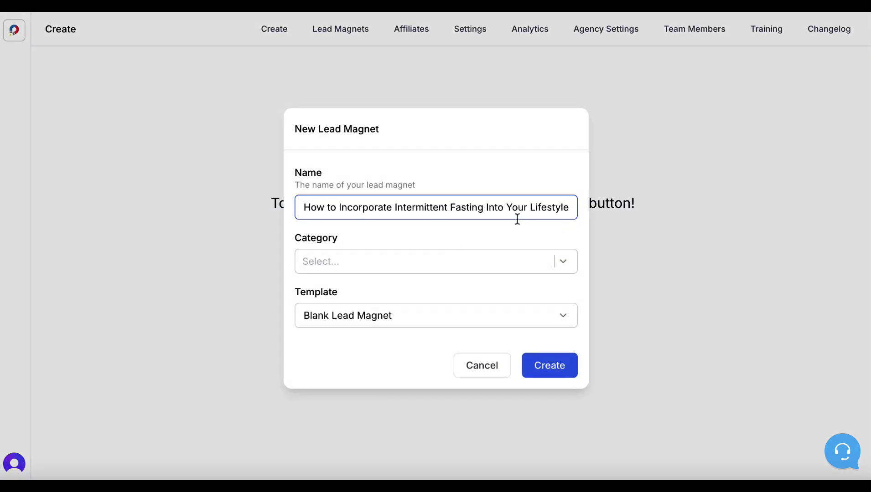
click(495, 263)
click(422, 264)
click(419, 231)
click(420, 318)
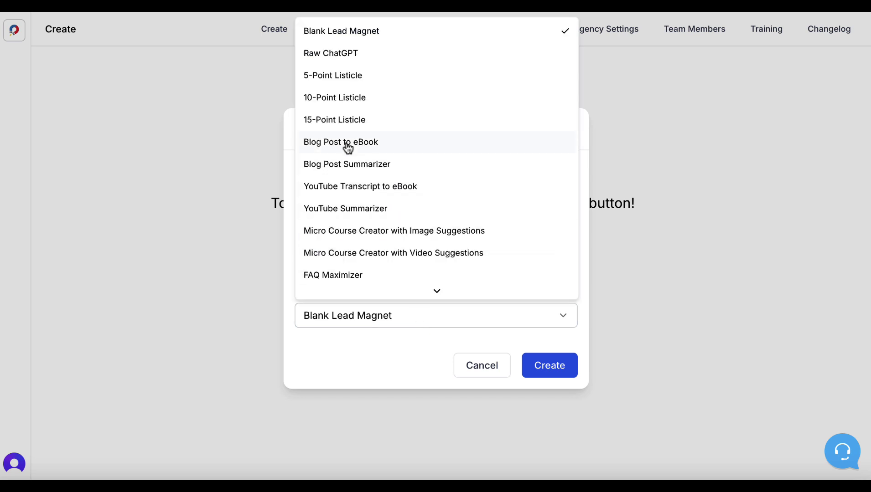
click(327, 120)
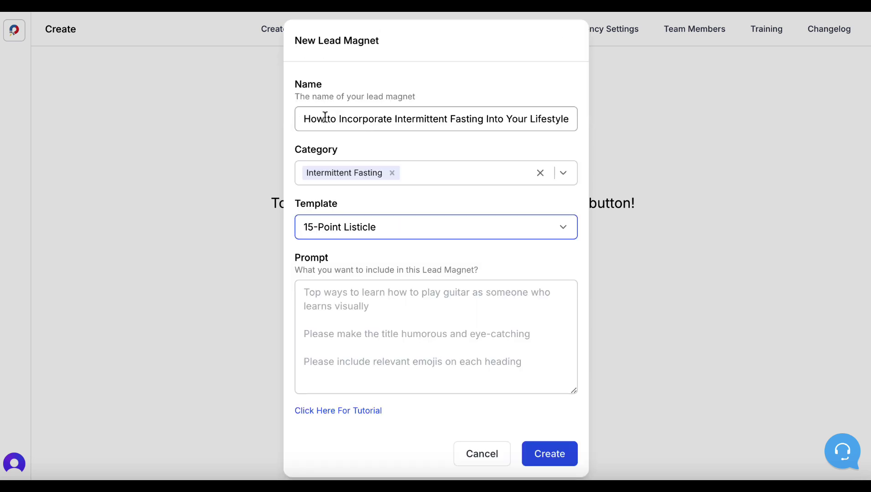
click(344, 294)
text(How to Incorporate Intermittent Fasting Into Your Lifestyle)
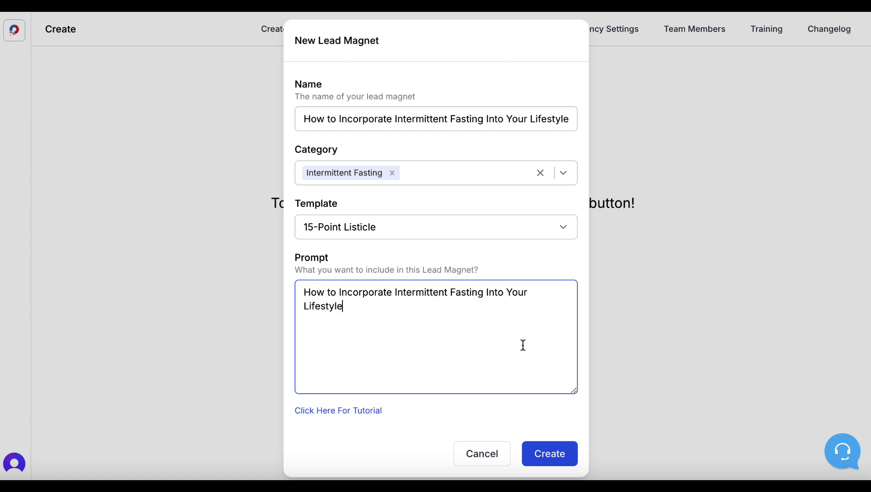
click(556, 454)
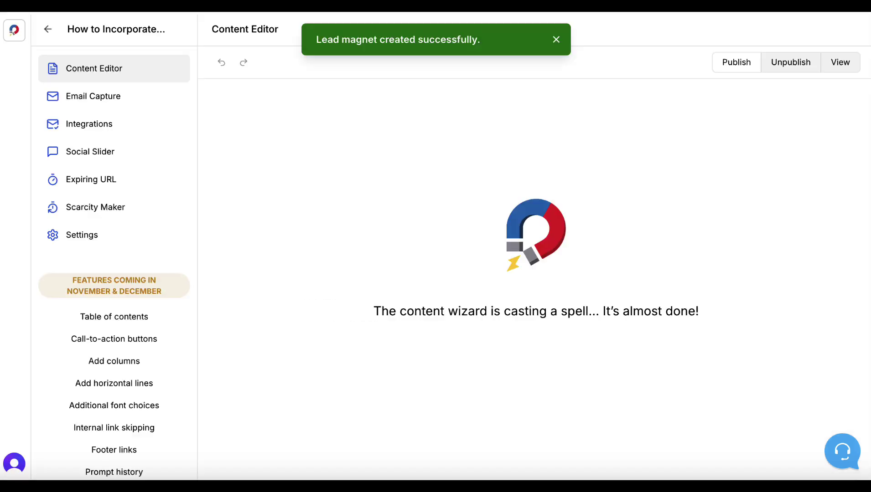
Dismiss the success message for the 15-step 'Unlocking the Power of Intermittent Fasting' listicle.
click(556, 42)
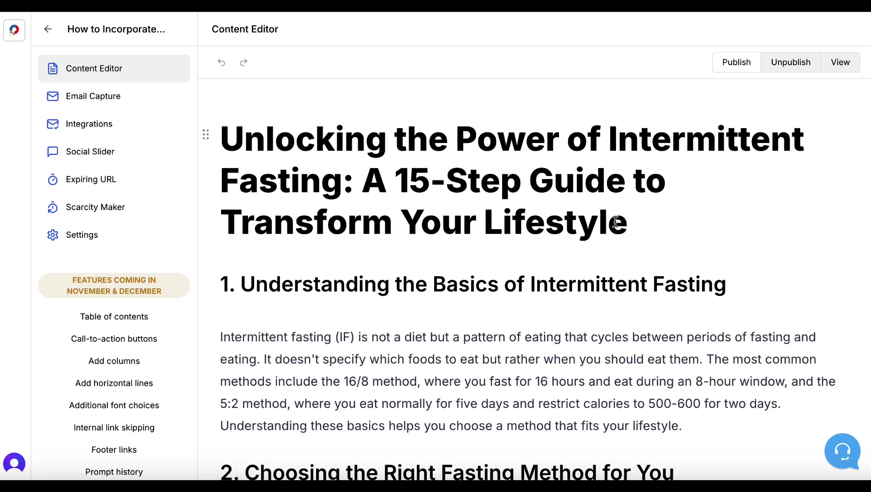
scroll(614, 221, down, 1)
scroll(614, 222, down, 3)
scroll(614, 222, down, 2)
scroll(614, 221, down, 2)
scroll(614, 222, down, 3)
scroll(615, 222, down, 3)
scroll(614, 222, down, 2)
scroll(615, 222, down, 2)
scroll(614, 222, down, 4)
scroll(615, 222, down, 3)
scroll(613, 221, down, 4)
scroll(614, 222, down, 1)
scroll(615, 221, down, 3)
scroll(614, 222, down, 3)
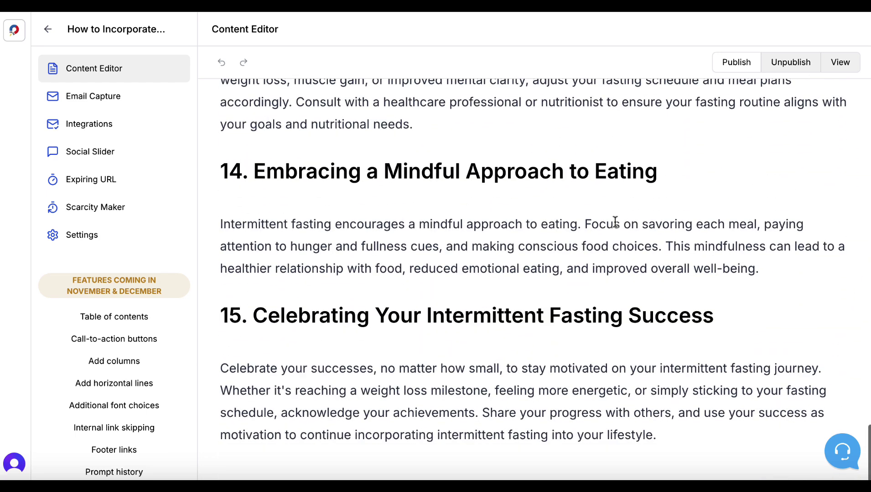
Create a Raw ChatGPT lead magnet in the Intermittent Fasting category, prompted with its title.
click(12, 32)
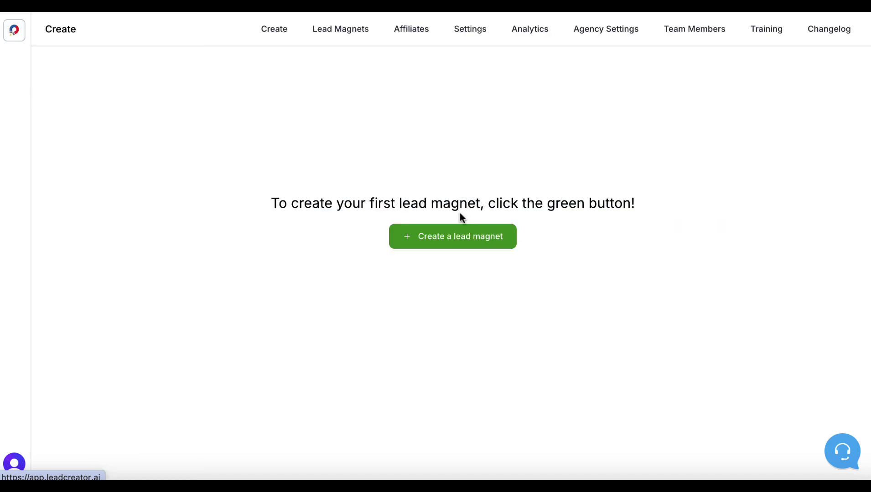
click(455, 237)
text(How to Incorporate Intermittent Fasting Into Your Lifestyle)
click(408, 262)
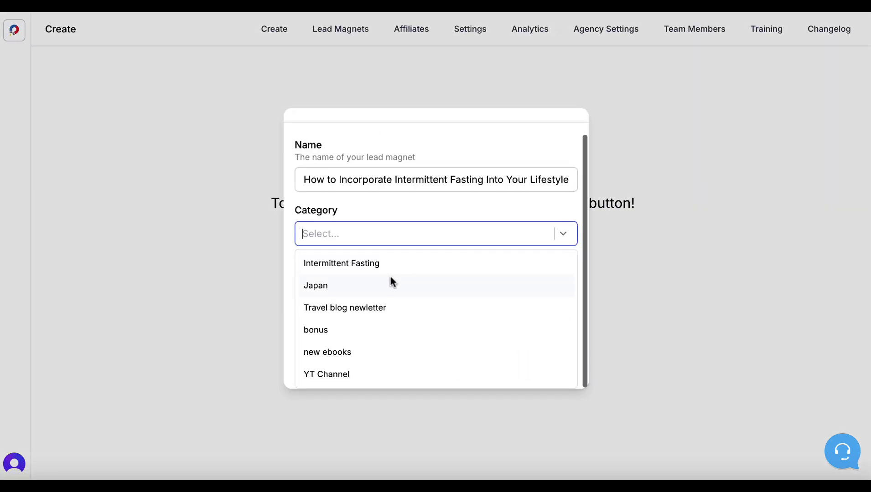
click(431, 229)
click(404, 317)
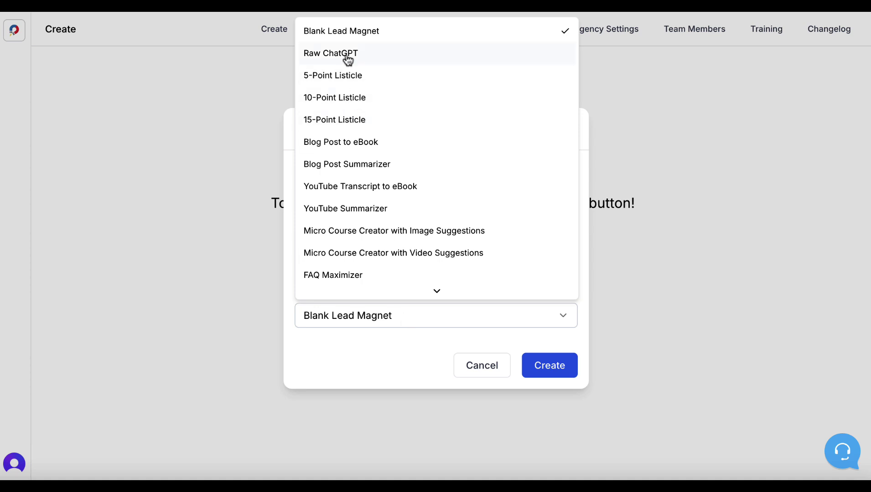
click(348, 60)
click(354, 314)
text(How to Incorporate Intermittent Fasting Into Your Lifestyle)
click(564, 453)
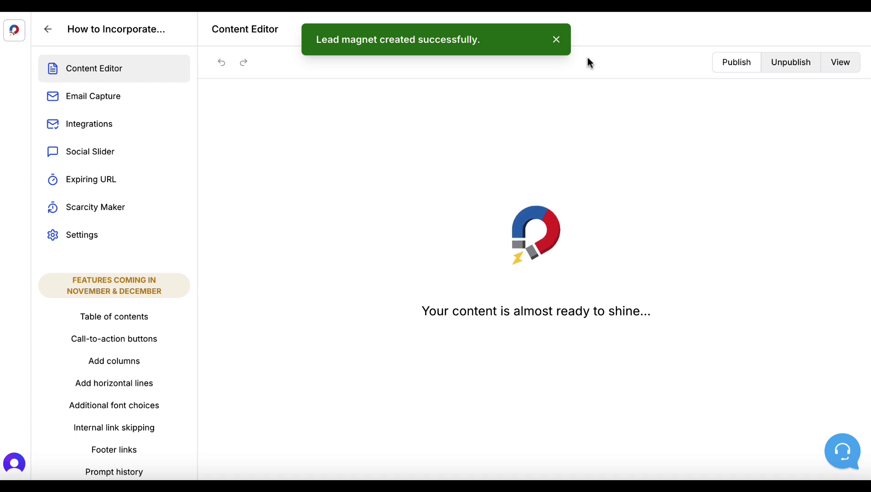
Dismiss the success notice, retitle Conclusion as 'Final Words' and delete the Call to Action heading.
click(556, 39)
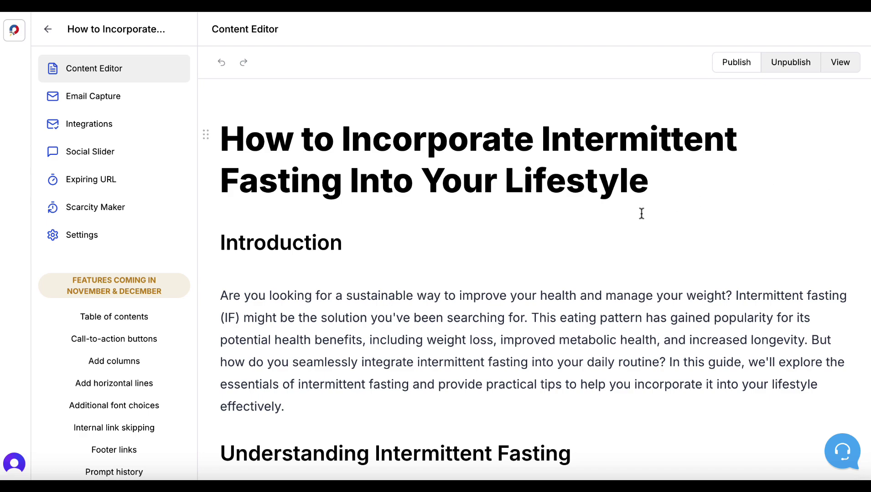
scroll(394, 271, down, 1)
scroll(394, 270, down, 3)
scroll(394, 270, down, 5)
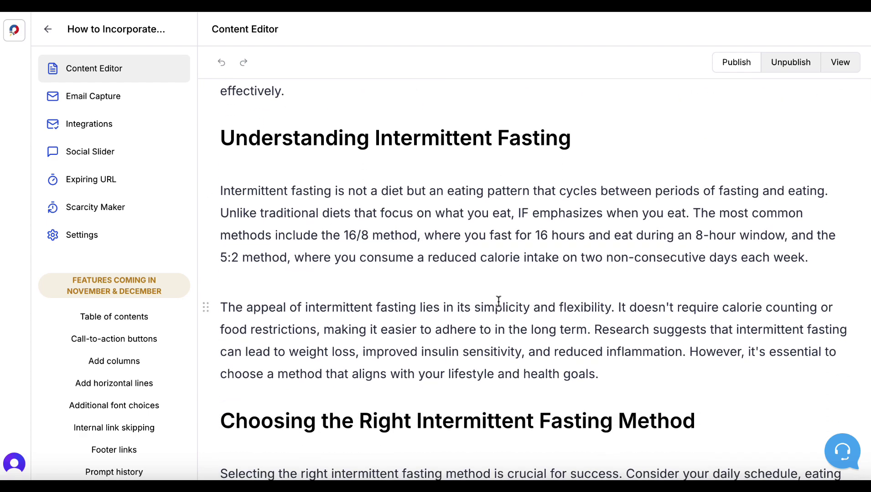
scroll(497, 304, down, 4)
scroll(497, 304, down, 3)
scroll(498, 302, down, 4)
scroll(498, 302, down, 3)
scroll(498, 302, down, 4)
scroll(498, 302, down, 2)
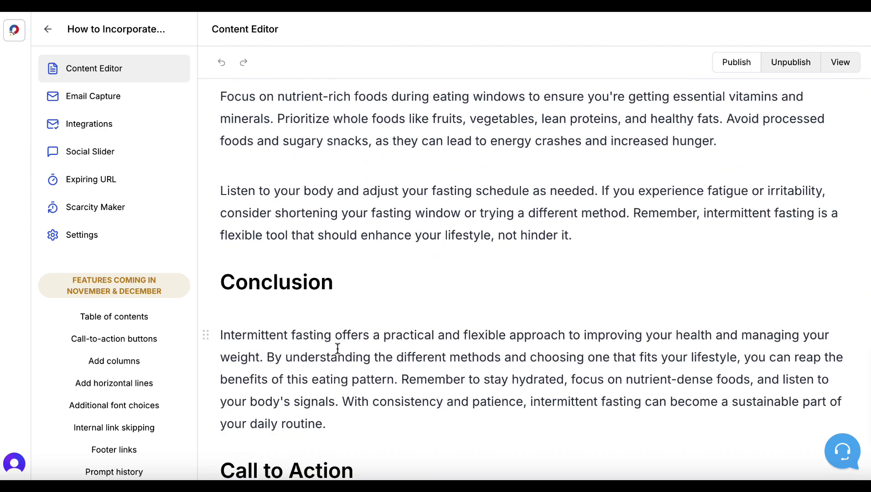
drag(342, 282, 220, 282)
text(Final )
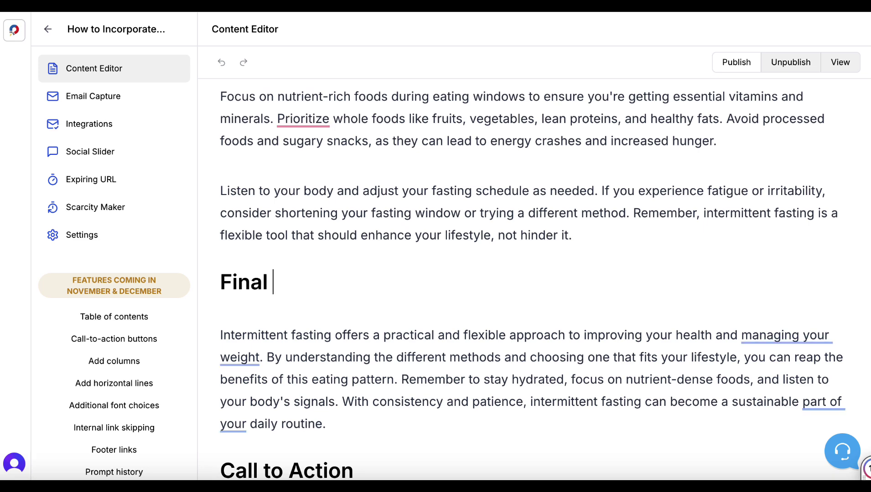
text(Words)
scroll(366, 325, down, 2)
scroll(366, 334, down, 1)
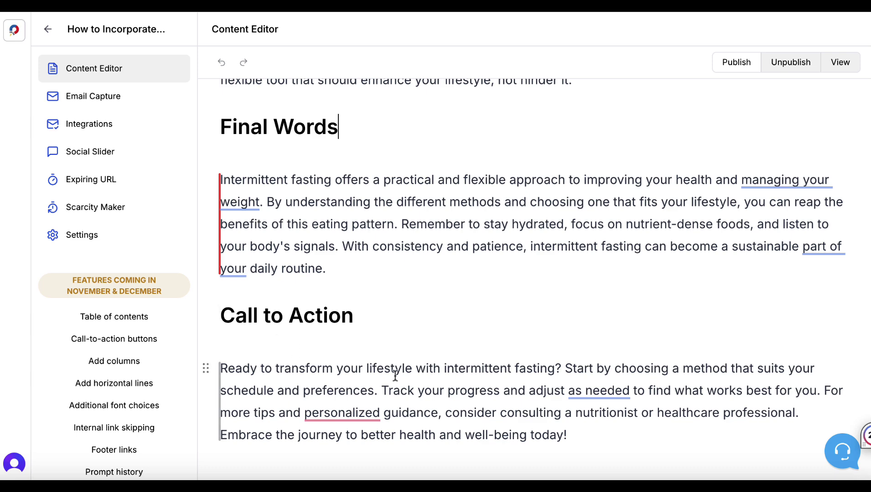
mouse_move(571, 434)
mouse_down()
mouse_move(319, 363)
mouse_move(224, 367)
mouse_up()
drag(381, 310, 189, 318)
key(BackSpace)
key(BackSpace)
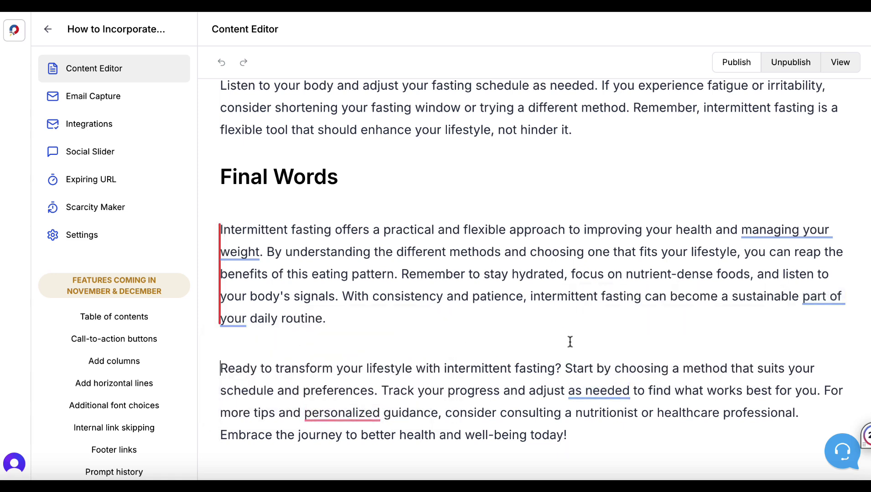
scroll(604, 329, up, 5)
scroll(605, 330, up, 5)
Create a blank Intermittent Fasting lead magnet holding 'How to Incorporate Intermittent Fasting Into Your Lifestyle'.
click(12, 37)
click(433, 242)
text(How to Incorporate Intermittent Fasting Into Your Lifestyle)
click(406, 261)
click(395, 264)
click(402, 228)
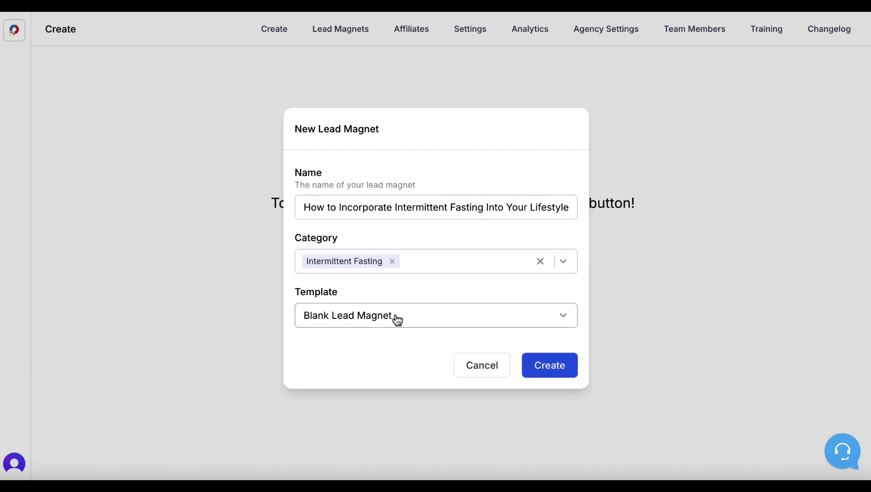
click(555, 368)
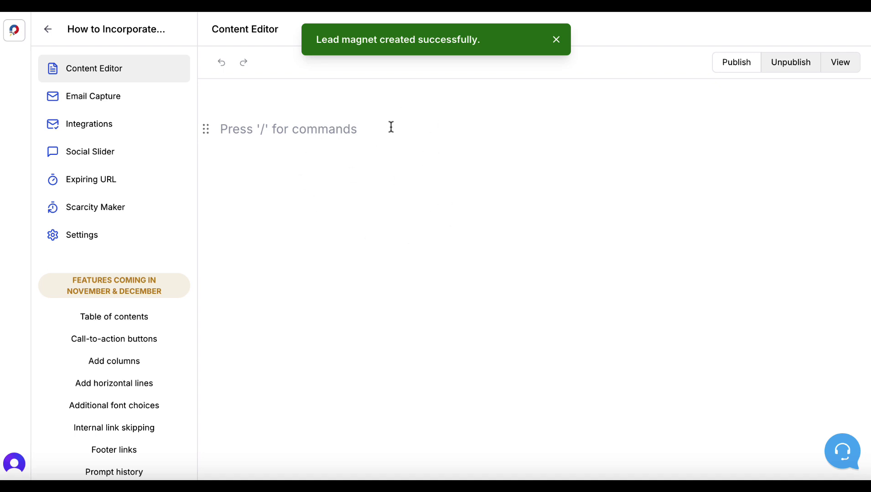
click(376, 130)
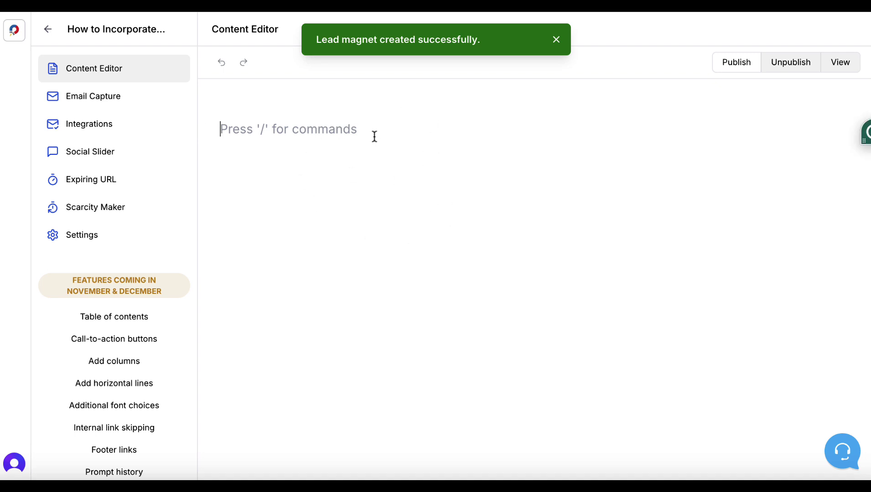
text(How to Incorporate Intermittent Fasting Into Your Lifestyle)
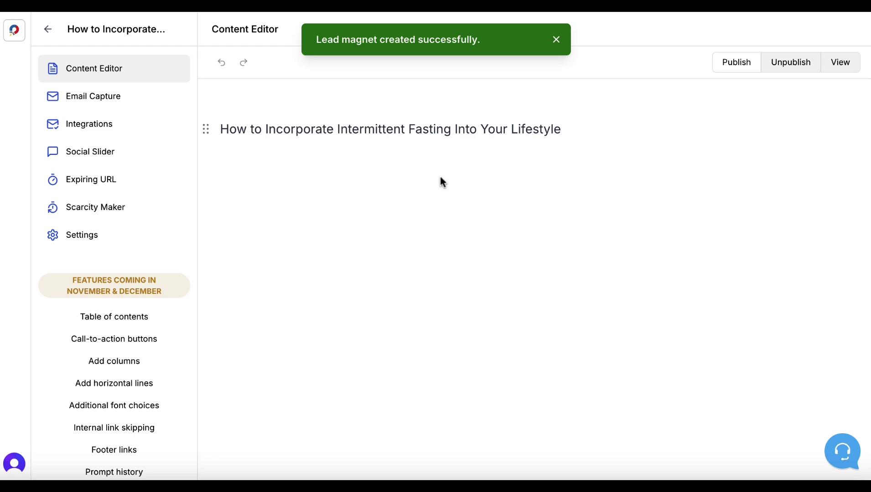
Set the email capture form title to the lead magnet's title and the button label to '5 Main Points'.
click(106, 101)
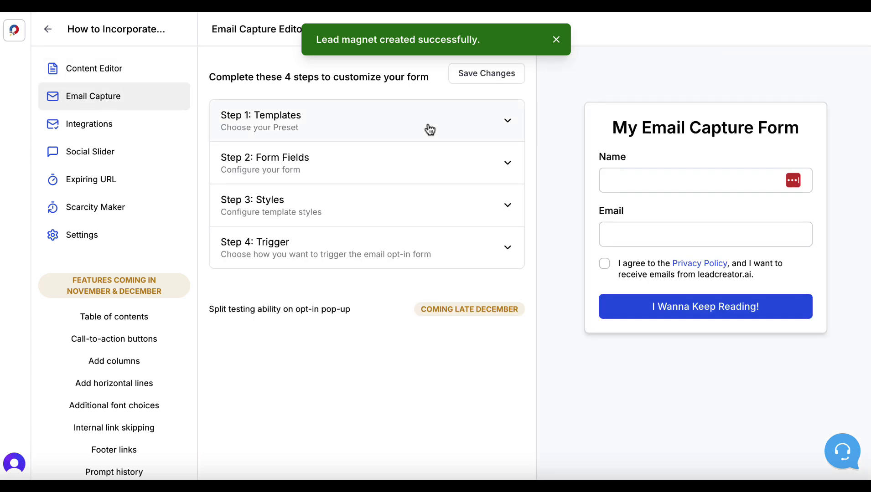
click(509, 124)
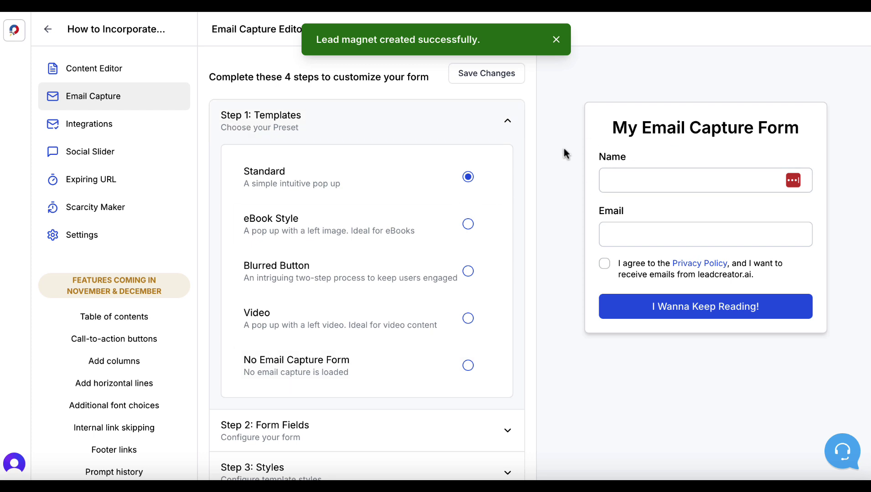
click(507, 124)
click(442, 170)
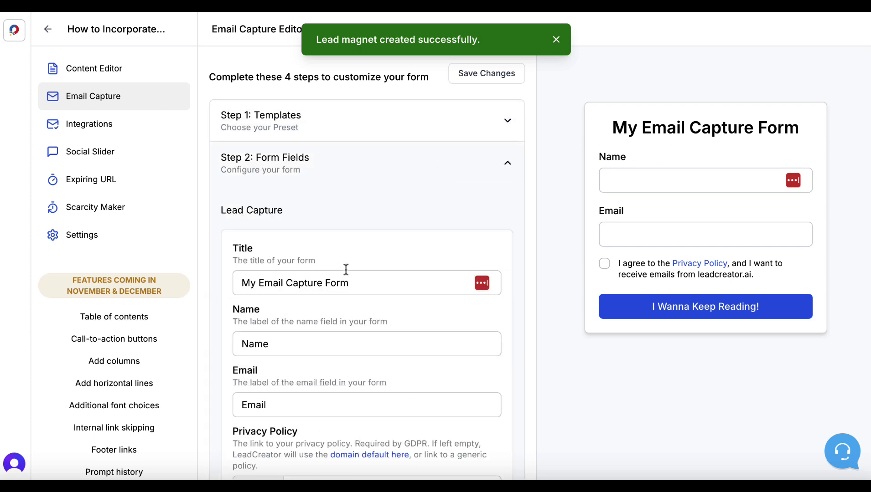
click(365, 284)
drag(365, 284, 236, 283)
text(How to Incorporate Intermittent Fasting Into Your Lifestyle)
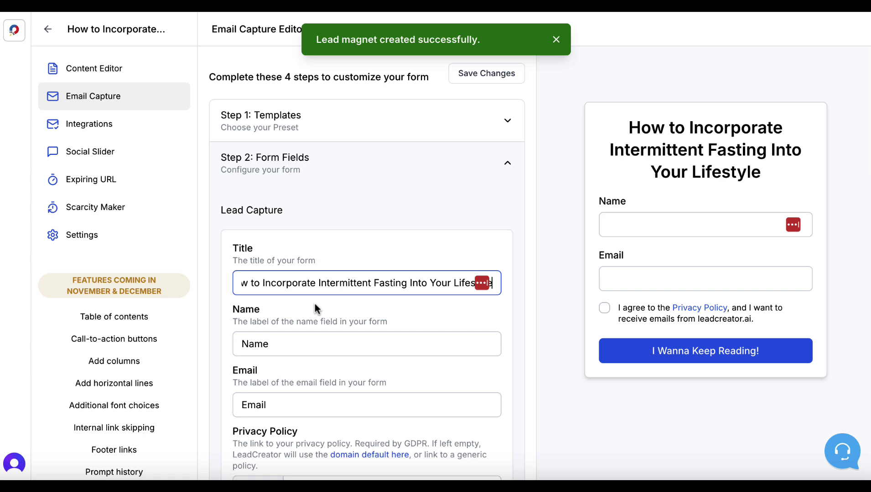
scroll(314, 308, down, 3)
click(370, 403)
drag(370, 402, 238, 402)
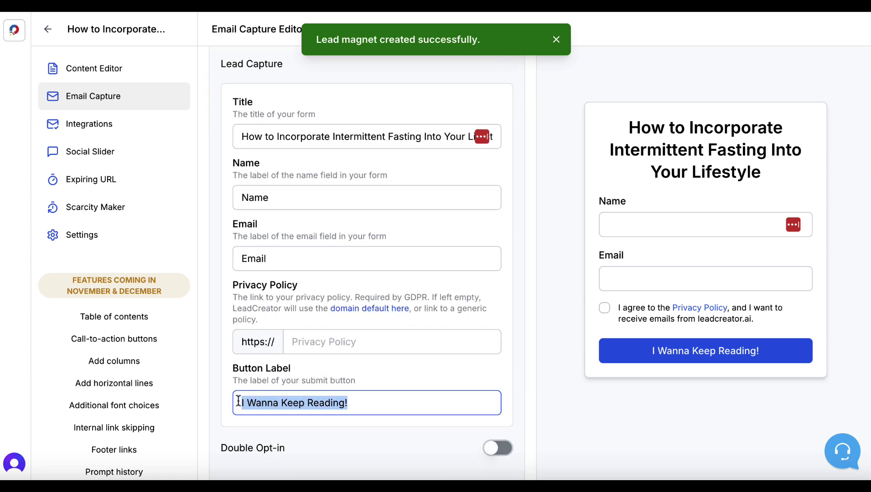
text(5 Main Pi)
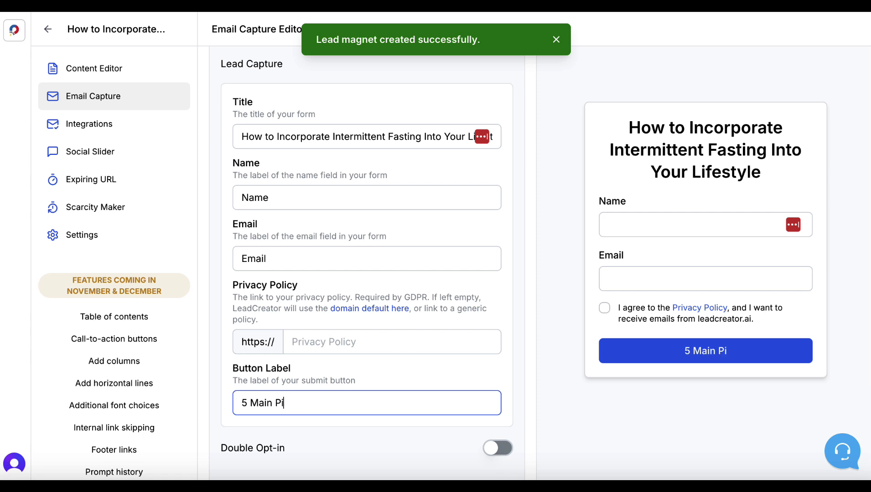
key(BackSpace)
text(oints)
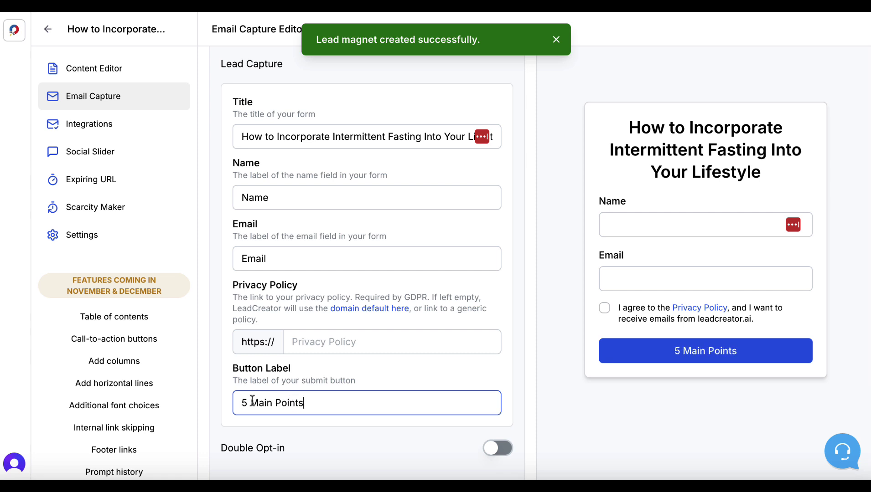
scroll(267, 409, down, 2)
scroll(268, 404, down, 2)
Give the form button a dark gold background colour.
click(278, 364)
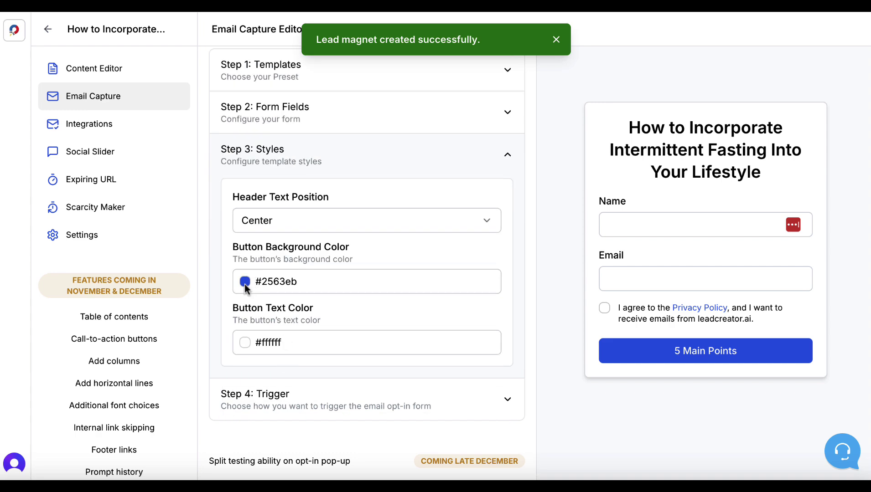
click(244, 282)
click(192, 428)
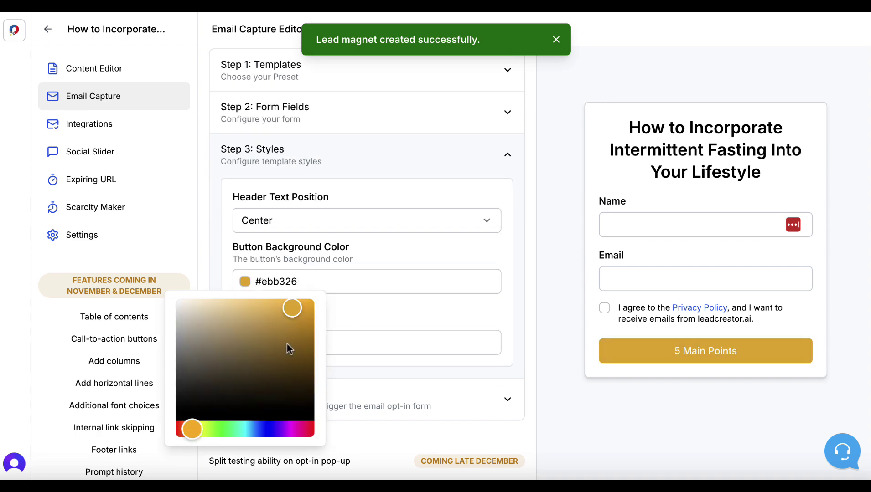
click(304, 311)
click(521, 298)
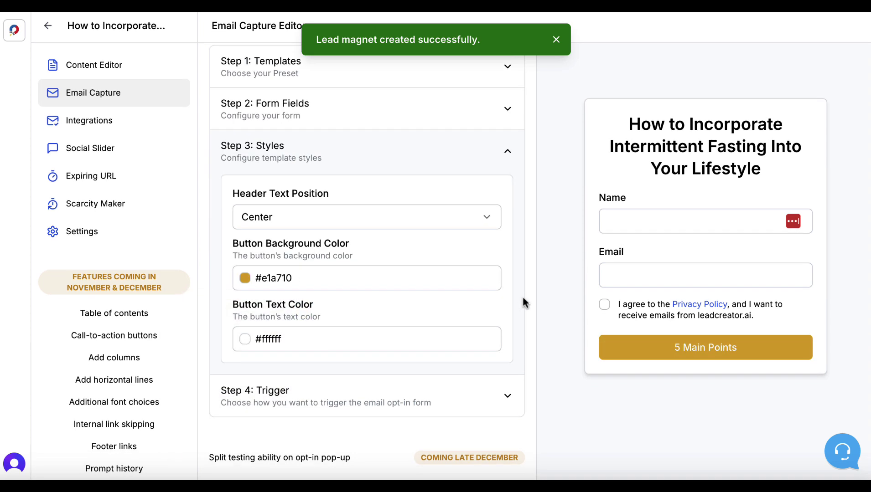
Change the blur timer trigger from 10 to 3 seconds and save the form.
click(509, 401)
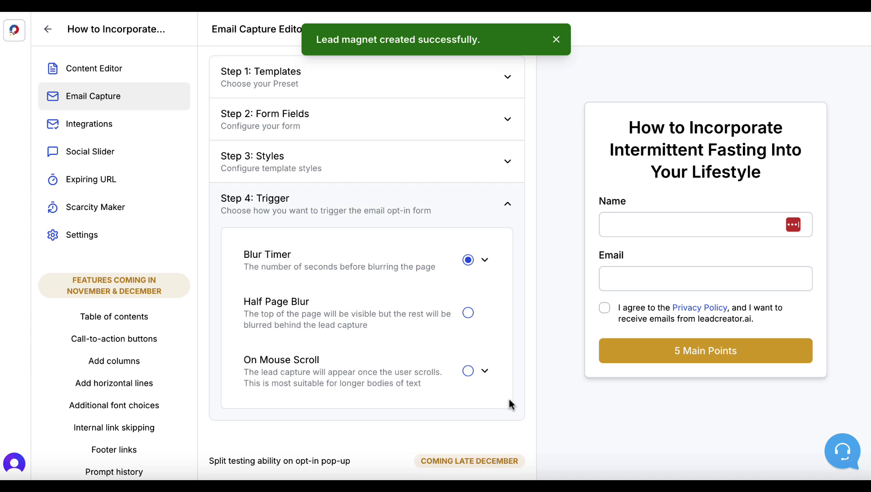
click(482, 262)
drag(281, 313, 254, 311)
text(3)
click(527, 354)
scroll(527, 354, down, 1)
scroll(527, 355, up, 2)
click(498, 82)
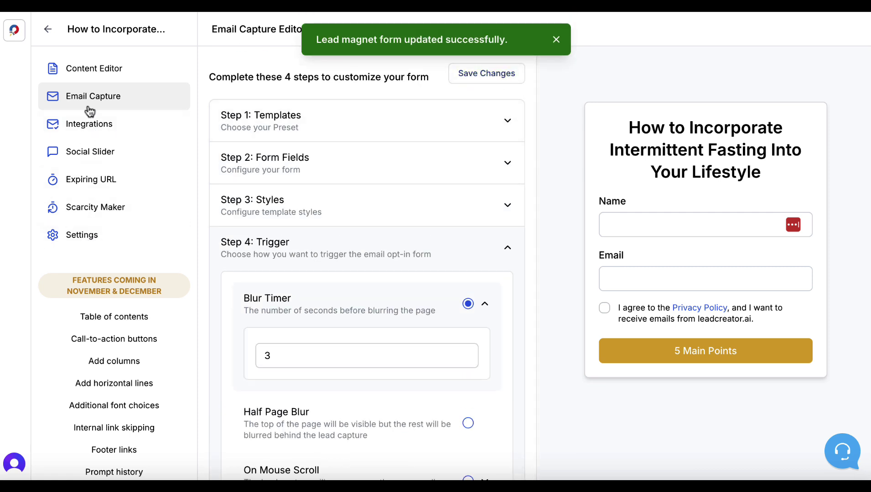
Look through Integrations, Social Slider, Expiring URL and Scarcity Maker, then check Settings' domain list.
click(88, 124)
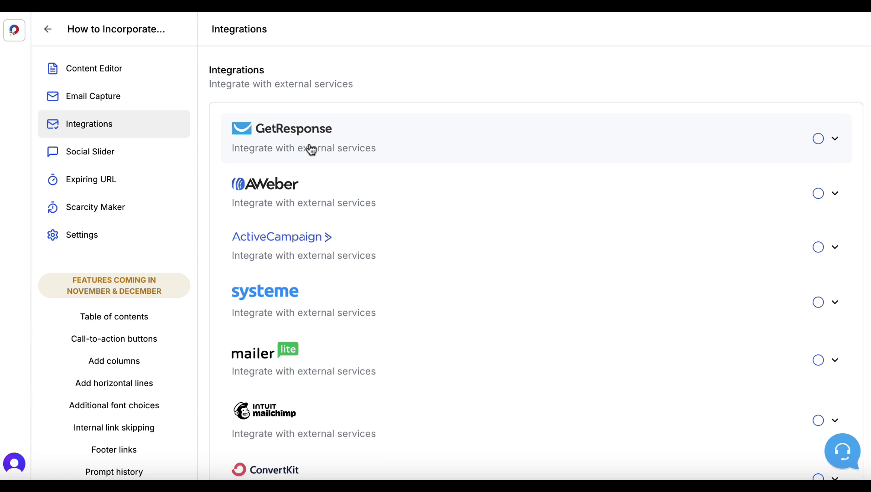
click(86, 158)
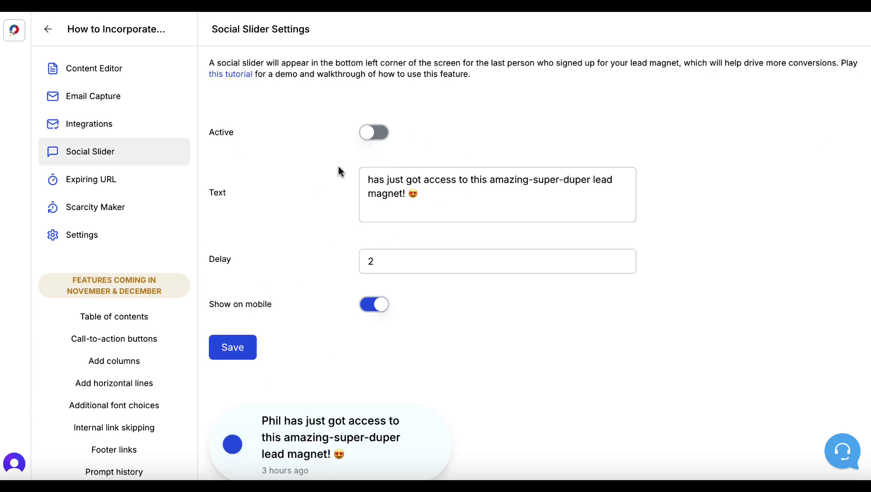
click(102, 189)
click(102, 213)
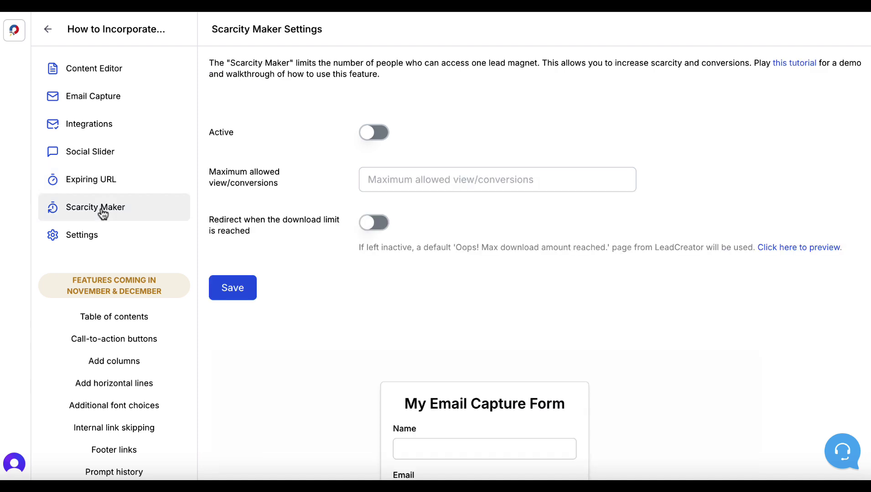
click(76, 241)
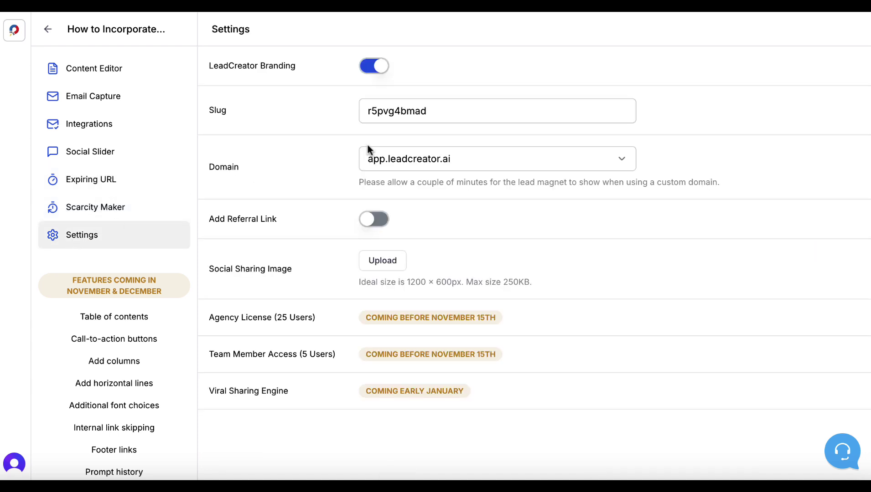
click(424, 158)
click(301, 131)
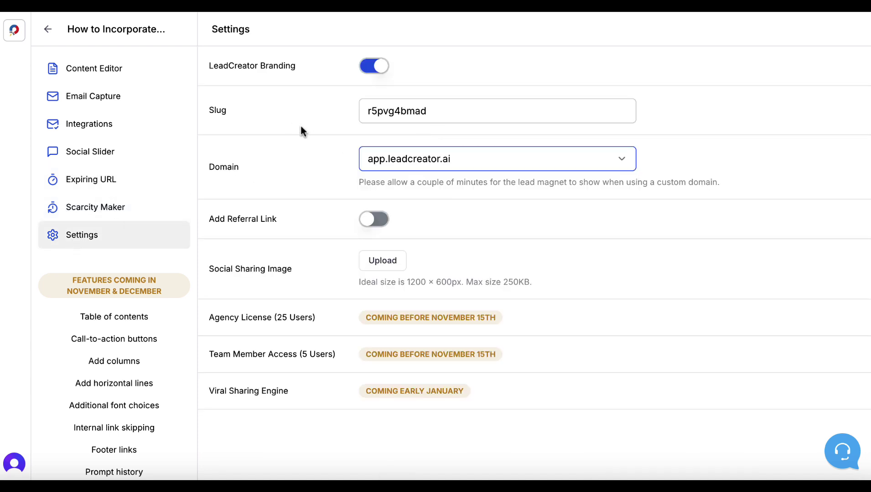
Reopen the new lead magnet from the Lead Magnets list and publish it.
click(47, 29)
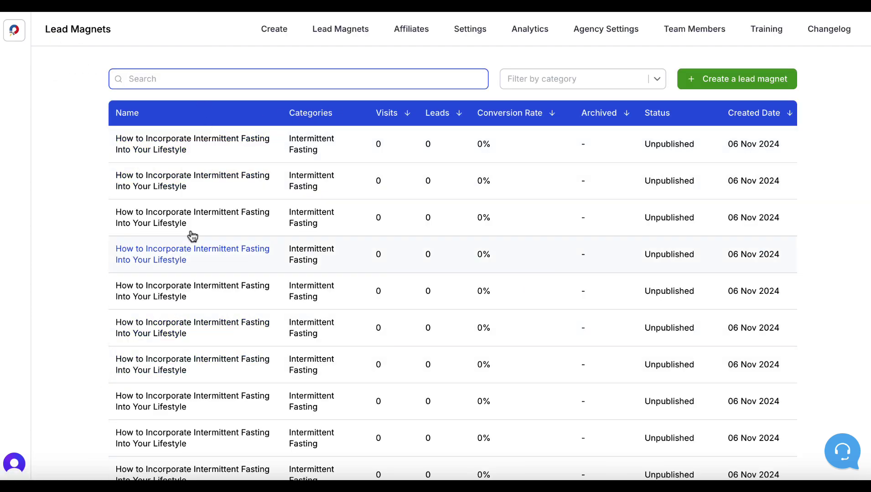
click(229, 142)
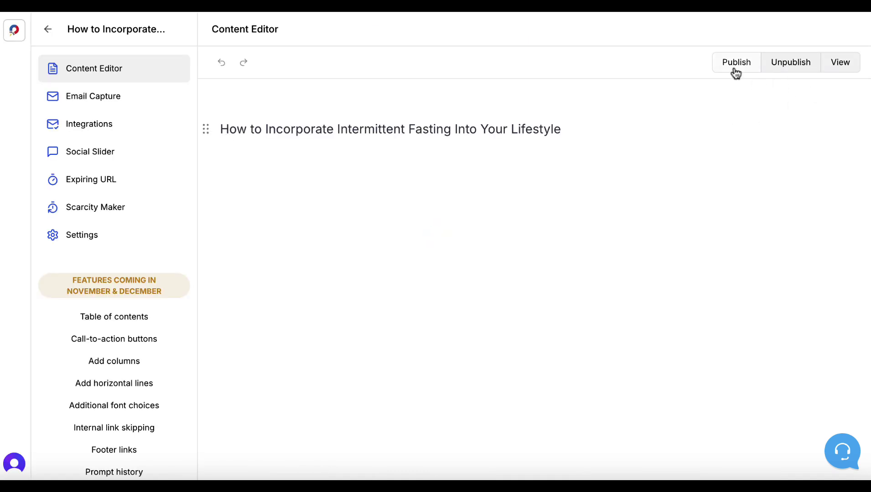
click(736, 66)
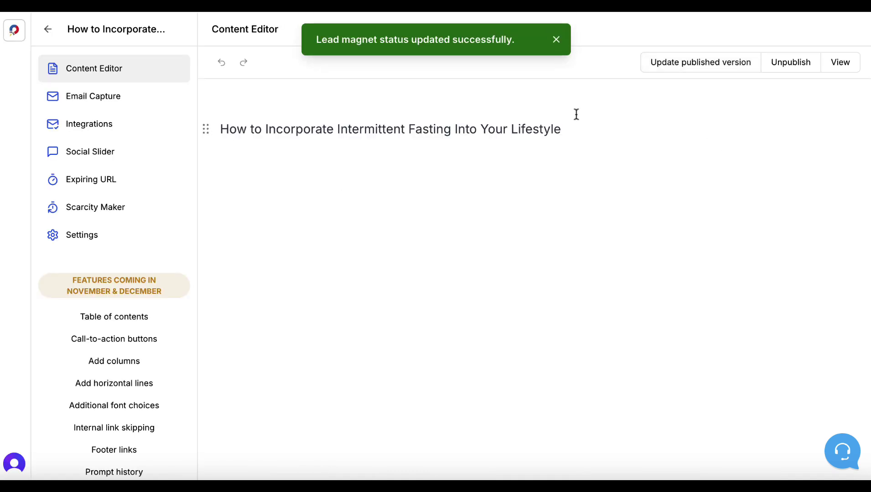